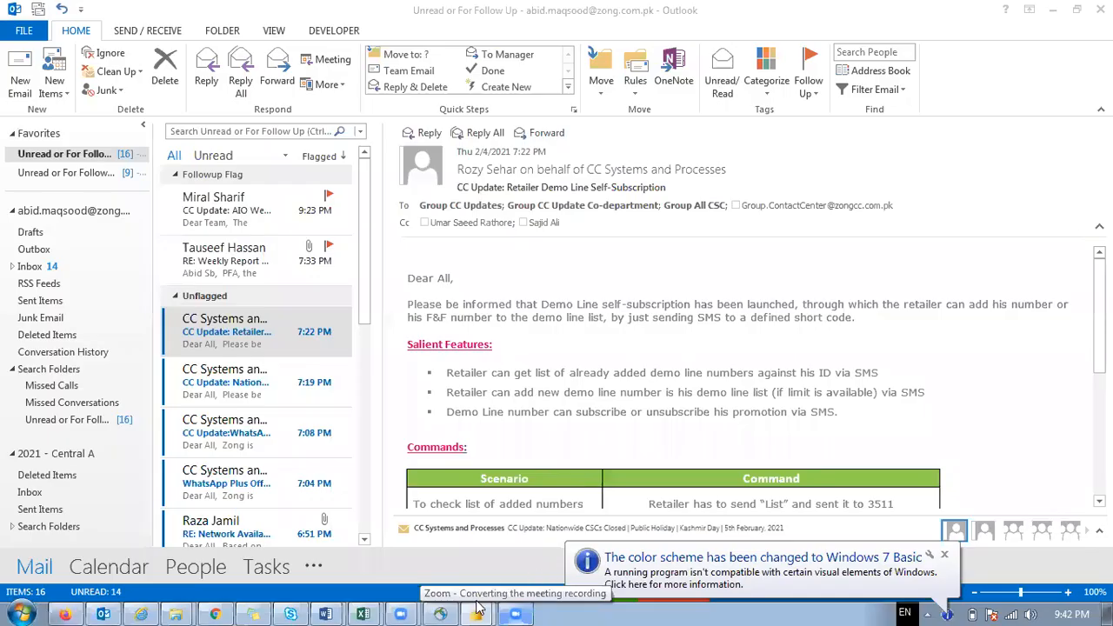
Step: Switch to the Power Query Editor and look through all columns of the COVID query
{"action": "left_click", "coordinate": [477, 612]}
{"action": "left_click", "coordinate": [497, 558]}
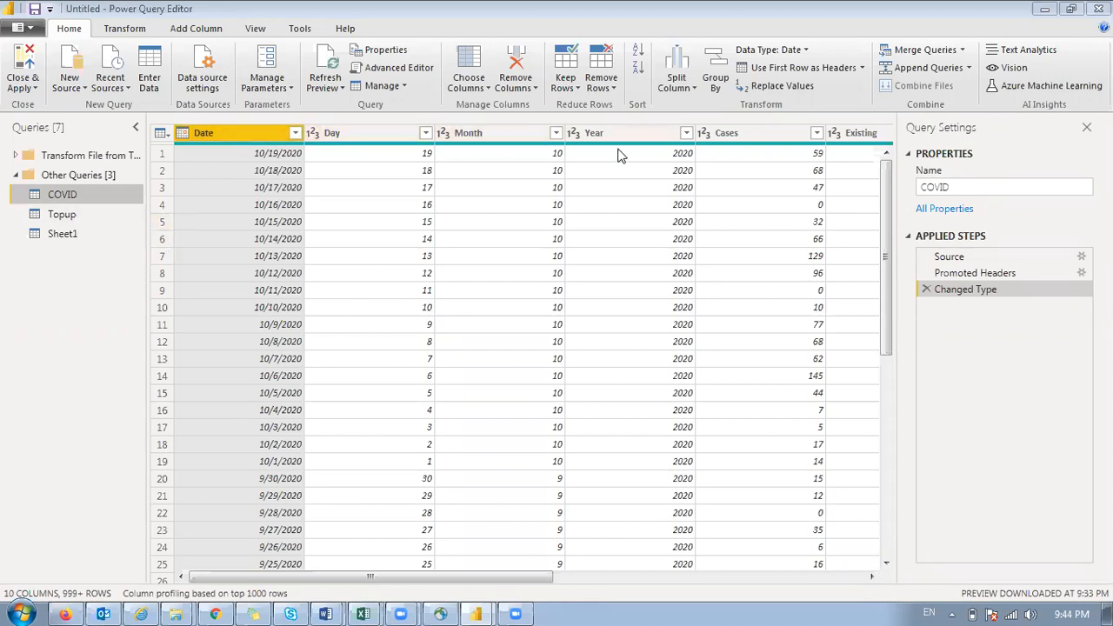
{"action": "left_click_drag", "start_coordinate": [352, 577], "coordinate": [89, 541]}
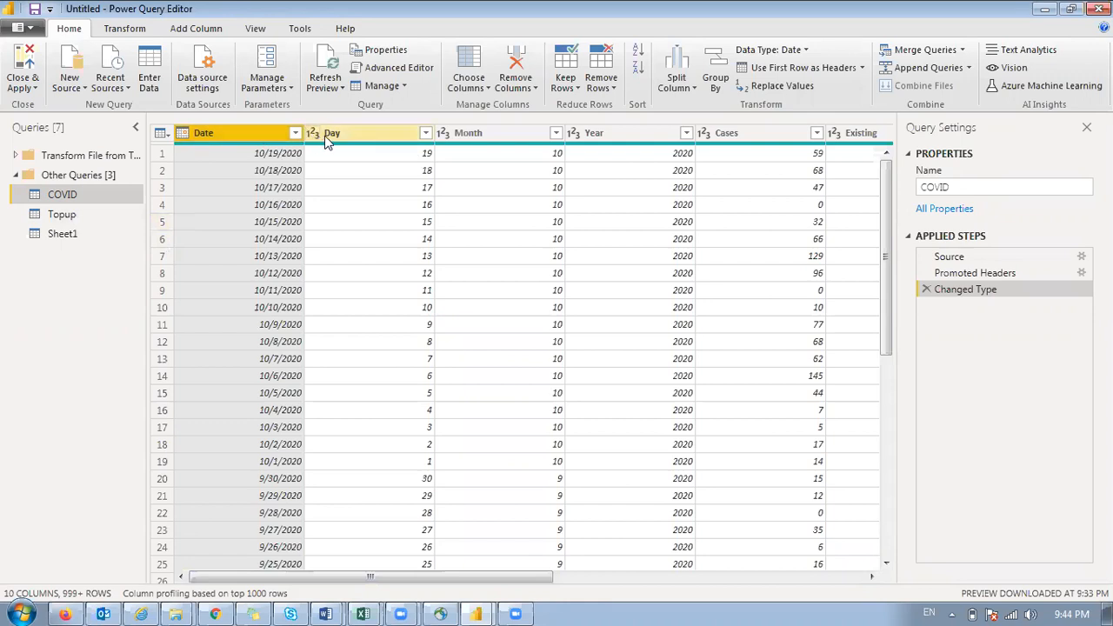
{"action": "left_click_drag", "start_coordinate": [378, 577], "coordinate": [685, 565]}
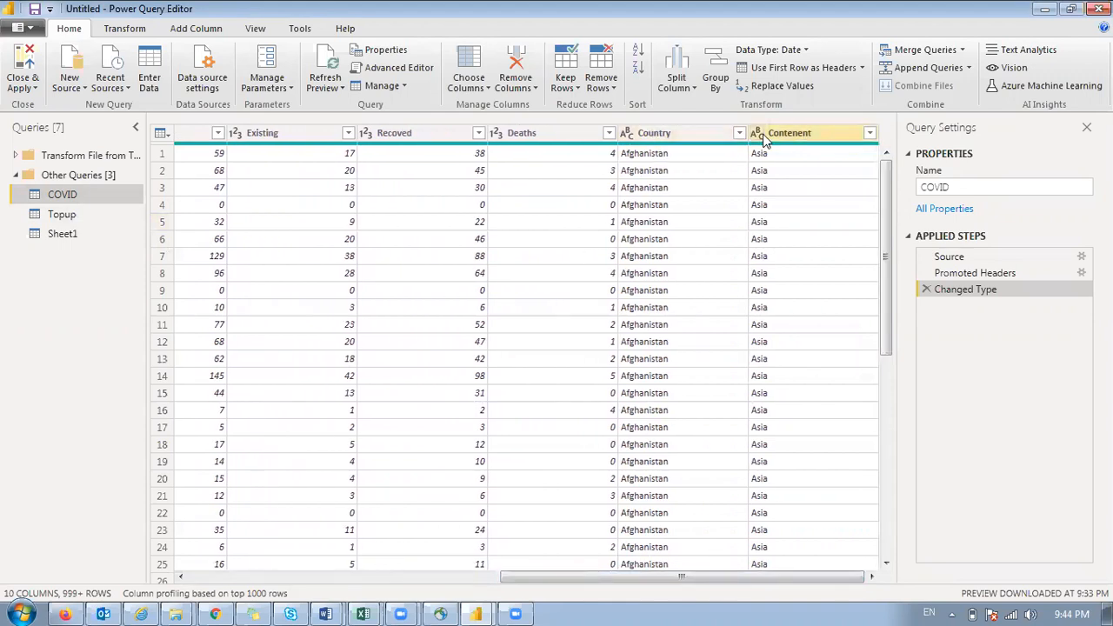
{"action": "left_click", "coordinate": [451, 577]}
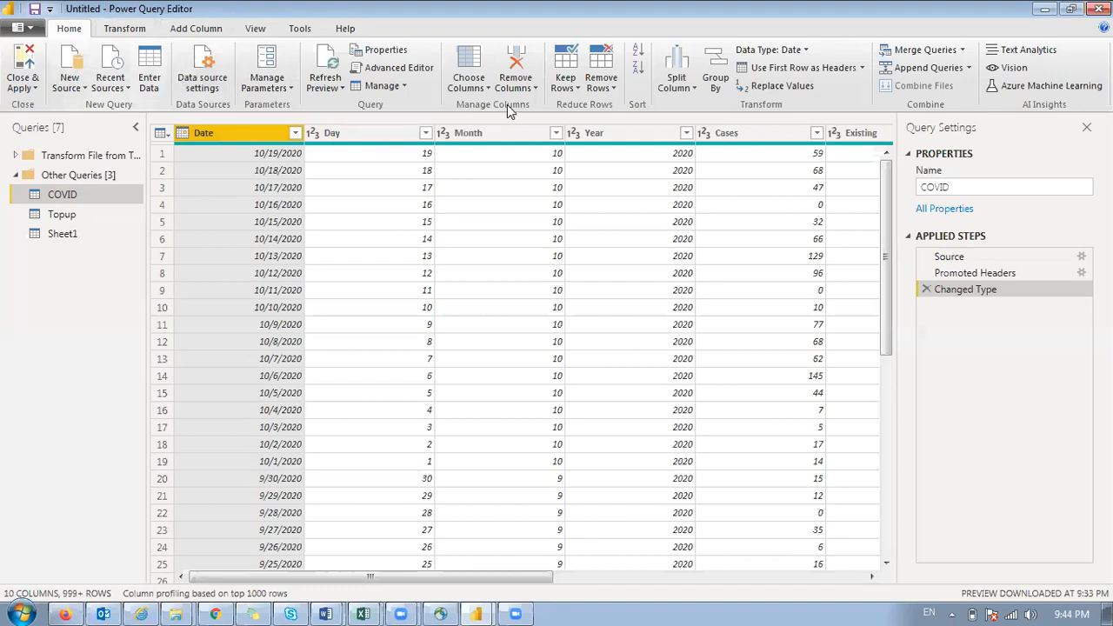
Step: Examine the data types of the Day, Year, Country and other columns in the COVID query
{"action": "left_click", "coordinate": [805, 50]}
{"action": "left_click", "coordinate": [807, 55]}
{"action": "left_click", "coordinate": [370, 139]}
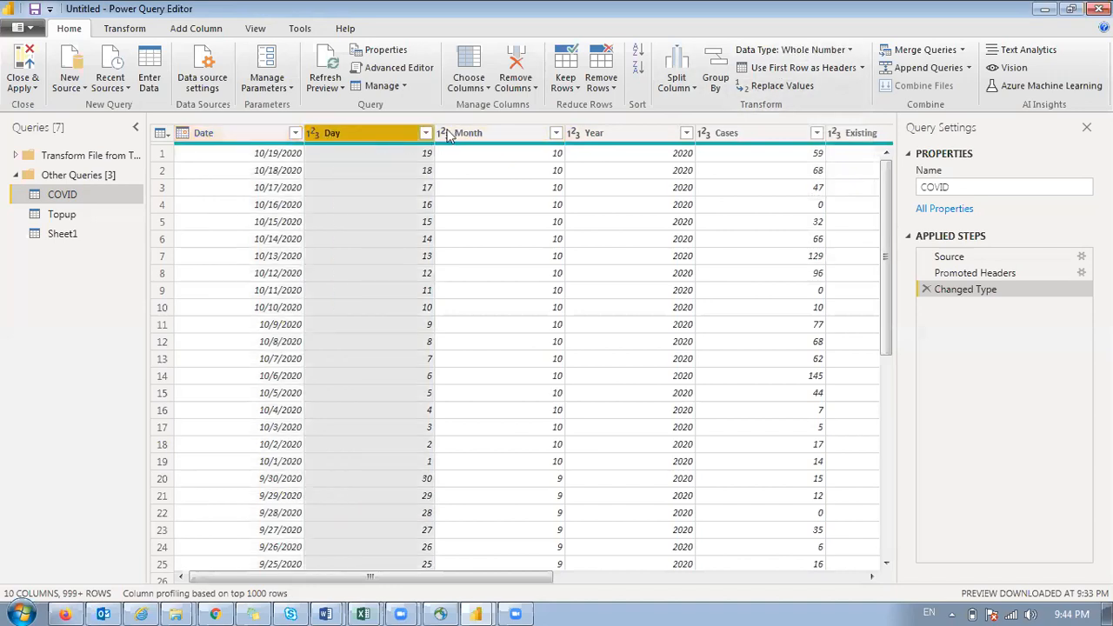
{"action": "left_click", "coordinate": [641, 136]}
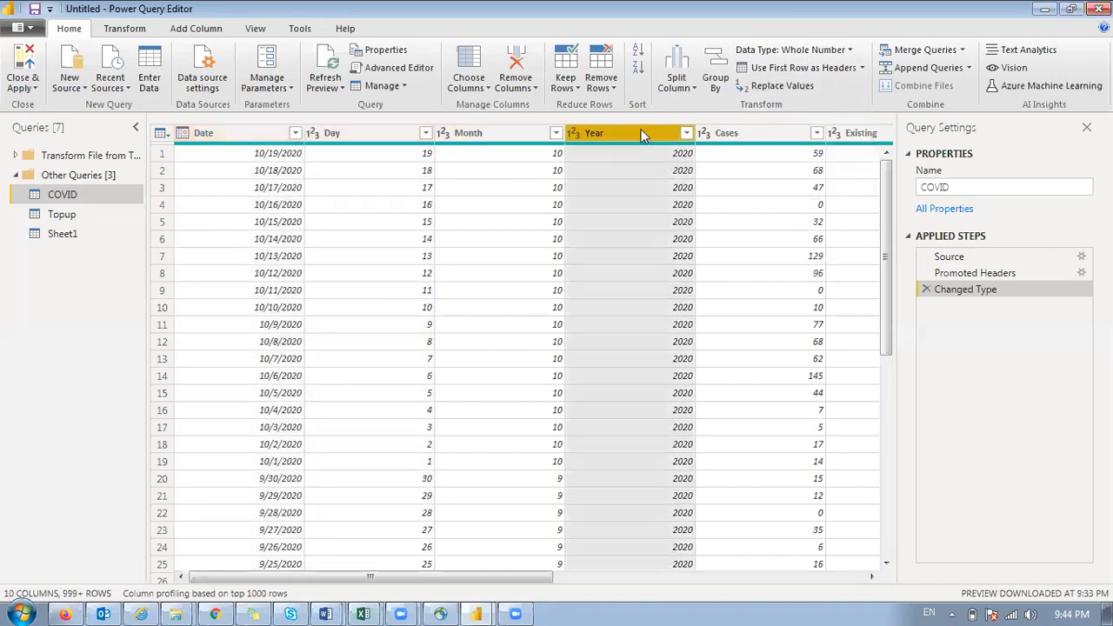
{"action": "left_click_drag", "start_coordinate": [371, 577], "coordinate": [791, 563]}
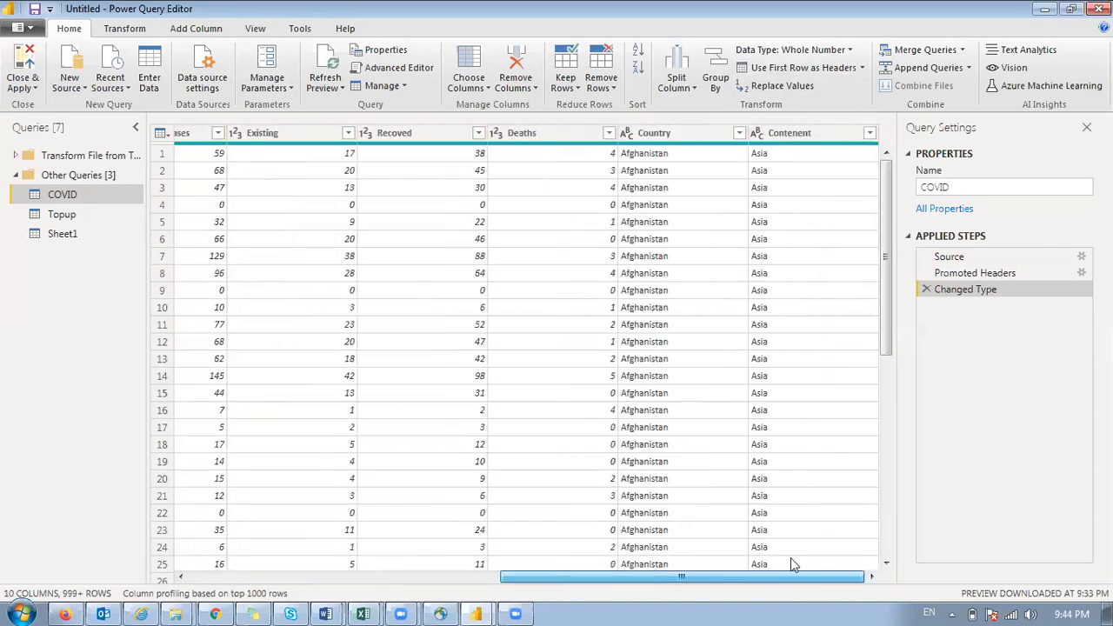
{"action": "left_click", "coordinate": [643, 135]}
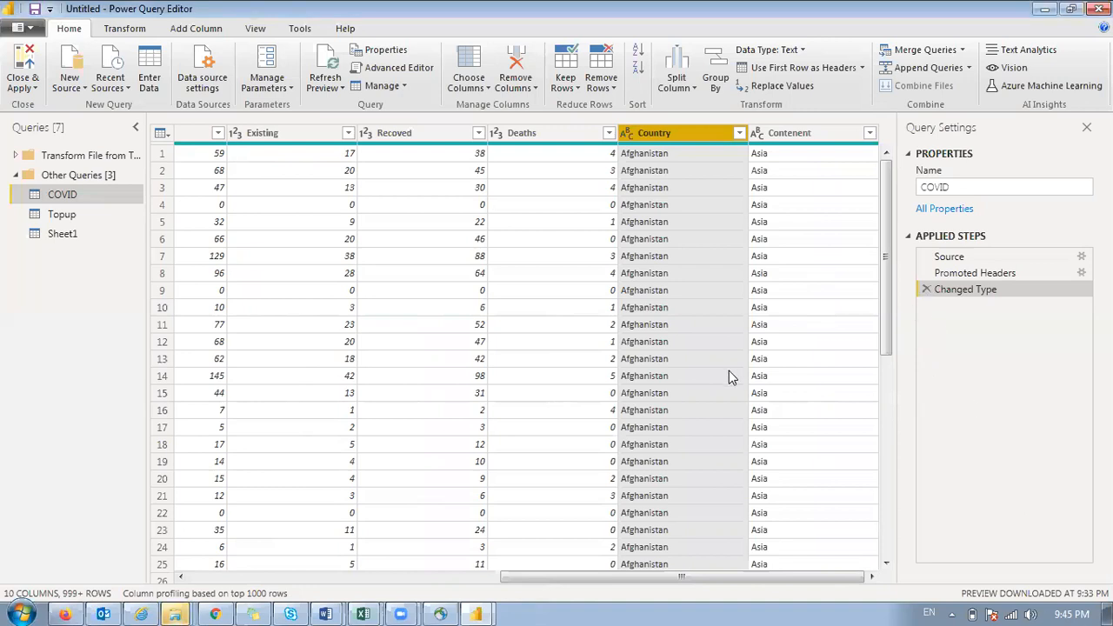
{"action": "left_click", "coordinate": [195, 190]}
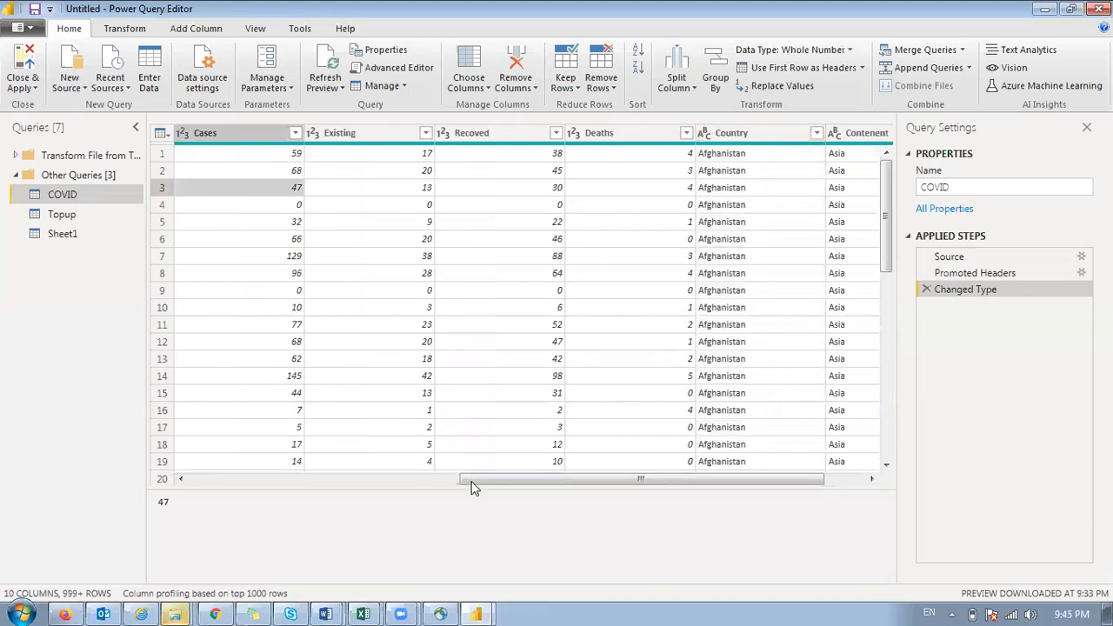
{"action": "left_click_drag", "start_coordinate": [471, 484], "coordinate": [199, 483]}
{"action": "left_click", "coordinate": [209, 174]}
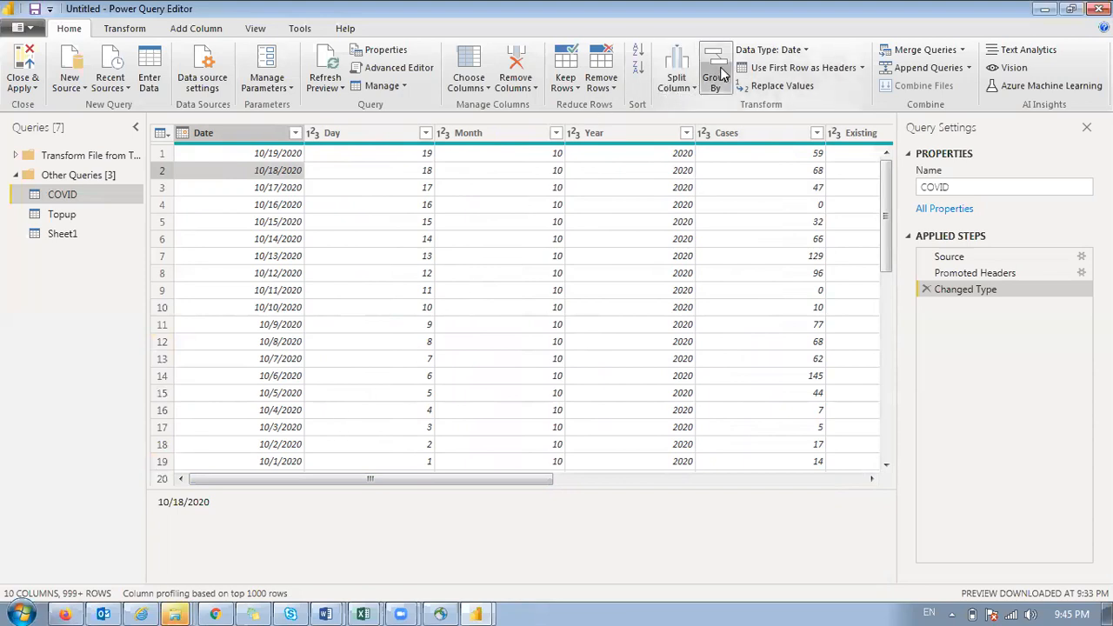
Step: Start a basic Group By on the COVID query with Contenent as the grouping column
{"action": "left_click", "coordinate": [124, 30]}
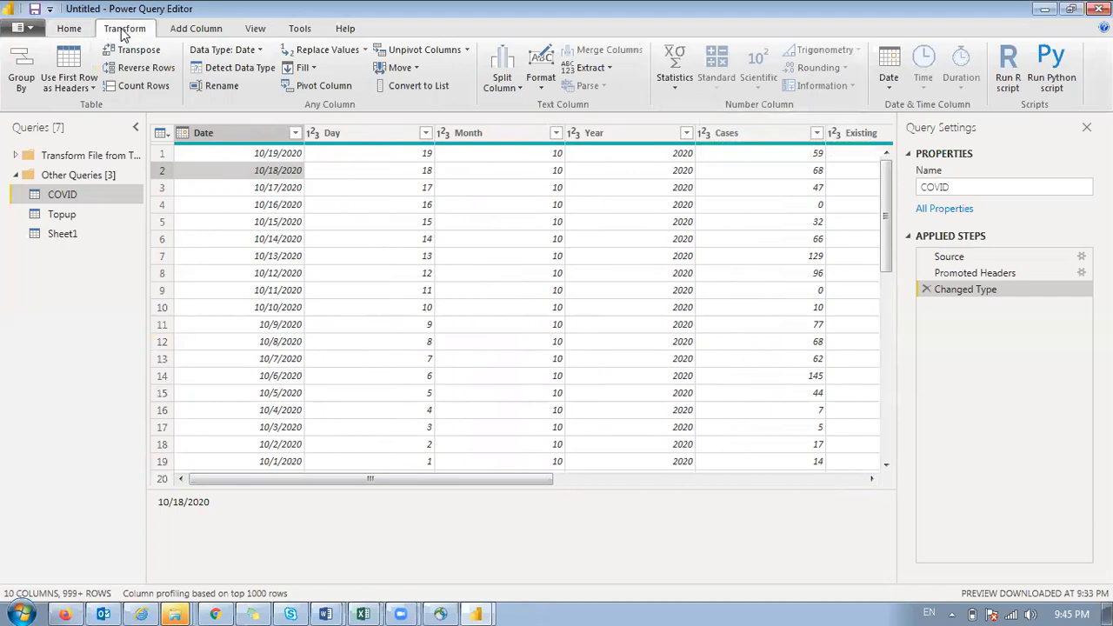
{"action": "left_click", "coordinate": [68, 29]}
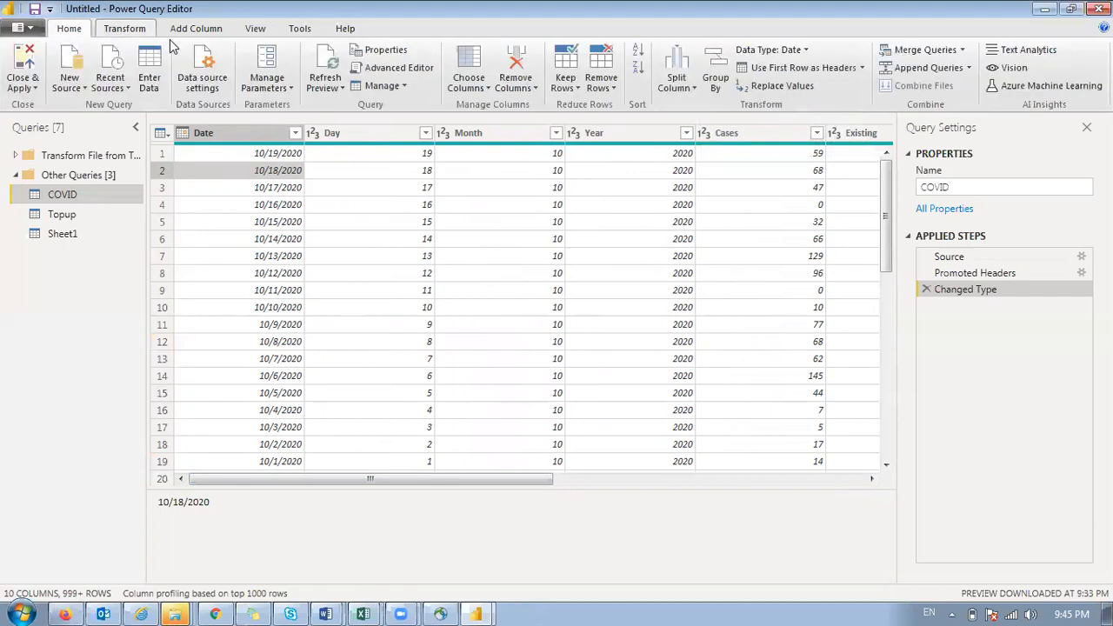
{"action": "left_click", "coordinate": [716, 72]}
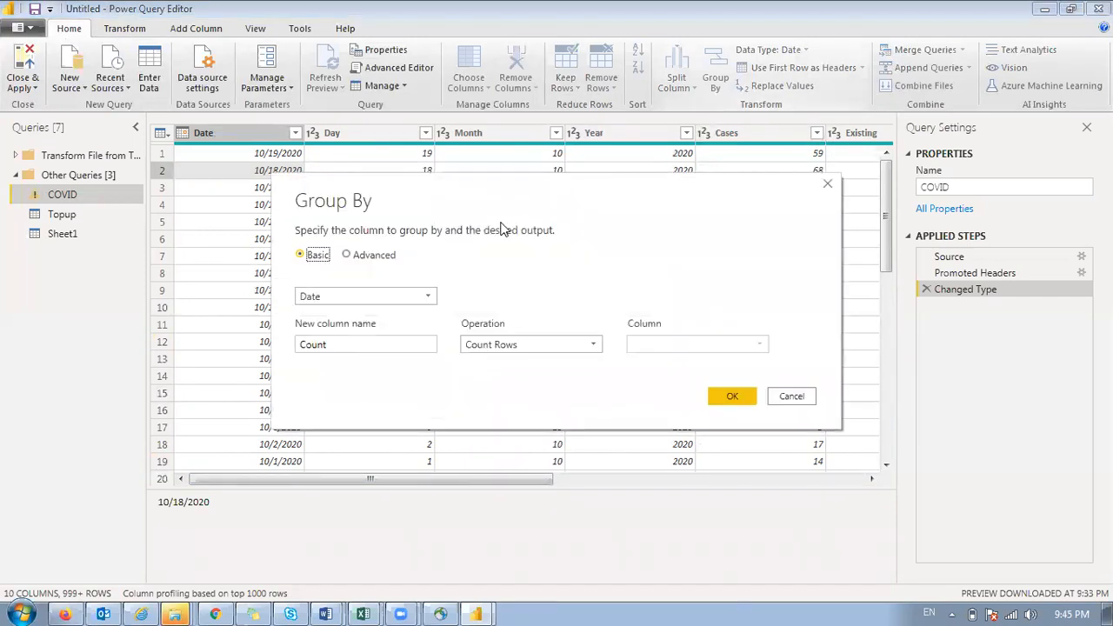
{"action": "left_click", "coordinate": [426, 296]}
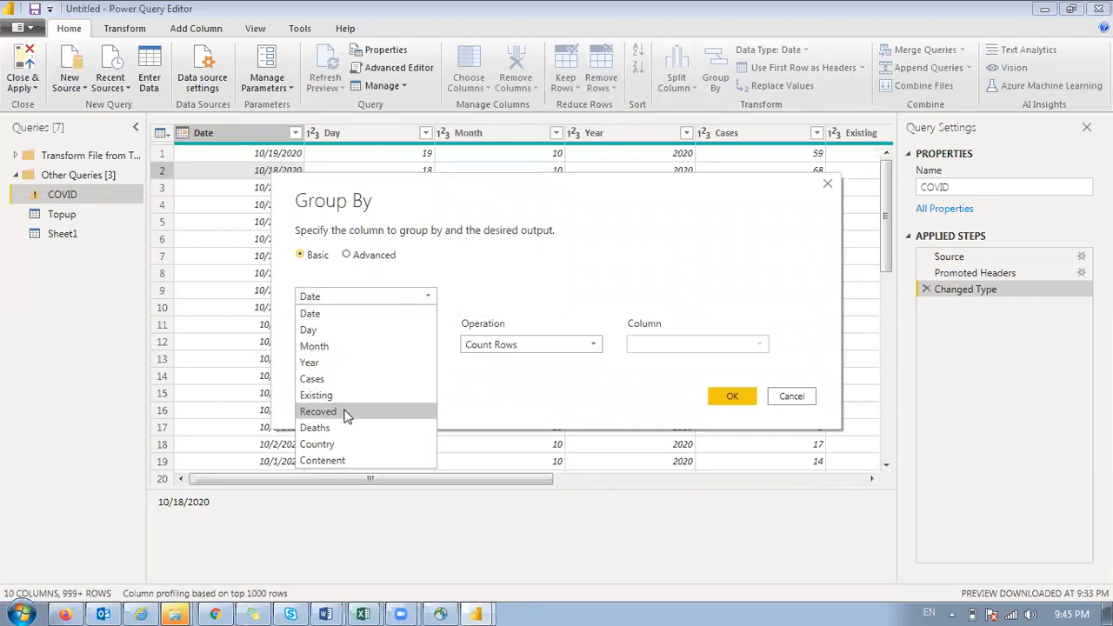
{"action": "left_click", "coordinate": [337, 461]}
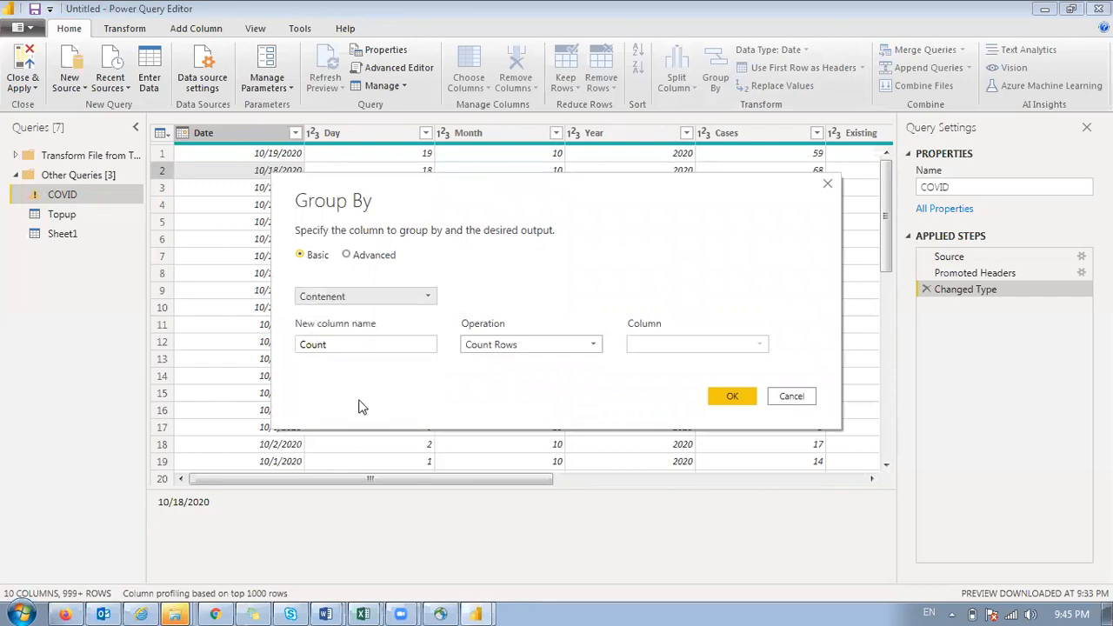
Step: Name the aggregated column Cases, make it the Sum of the Cases column and apply the grouping
{"action": "key", "text": "Tab"}
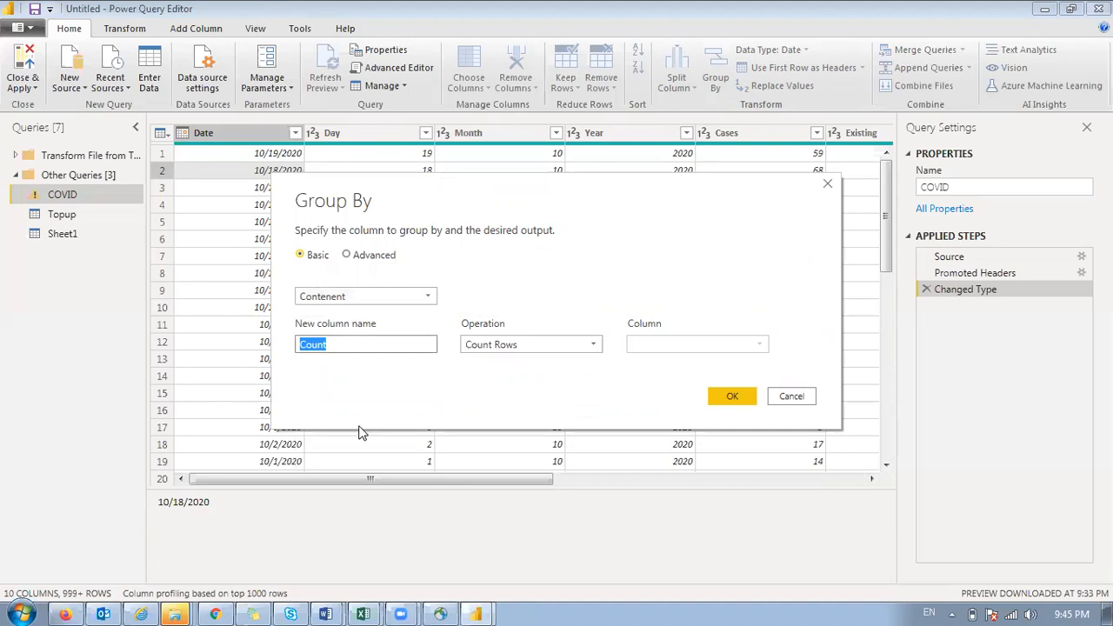
{"action": "type", "text": "Cases"}
{"action": "left_click", "coordinate": [496, 333]}
{"action": "left_click", "coordinate": [505, 343]}
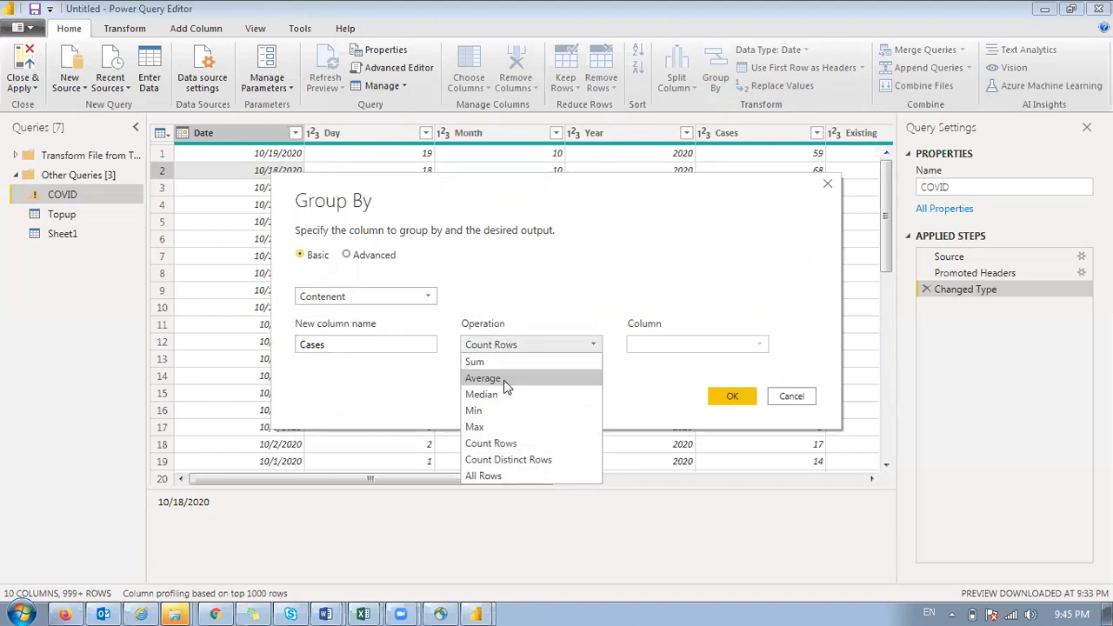
{"action": "left_click", "coordinate": [502, 359]}
{"action": "left_click", "coordinate": [667, 346]}
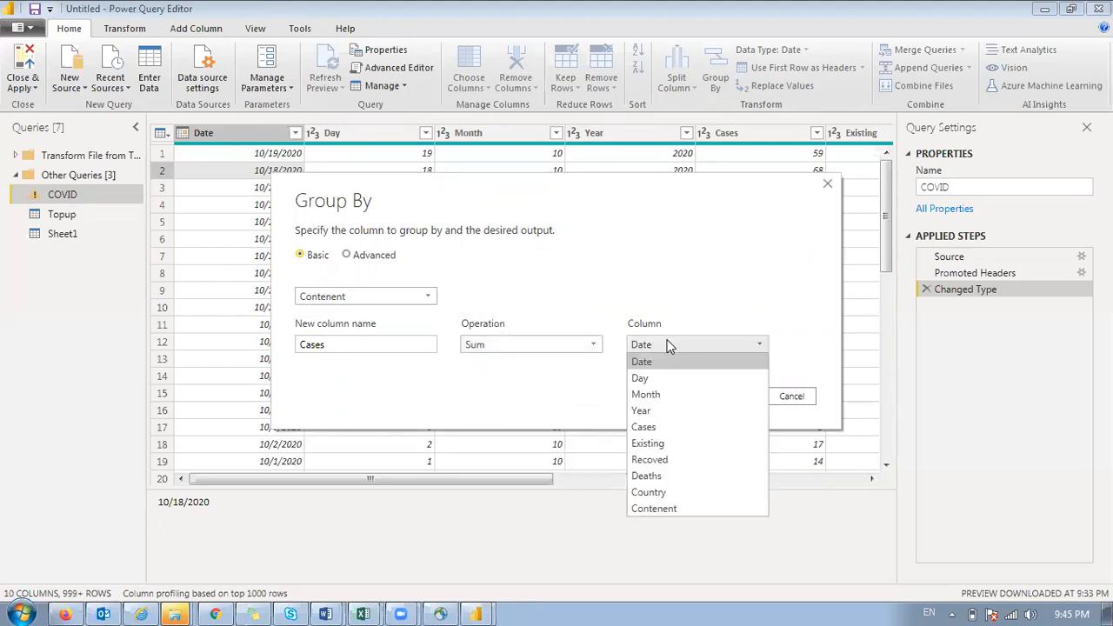
{"action": "left_click", "coordinate": [669, 427]}
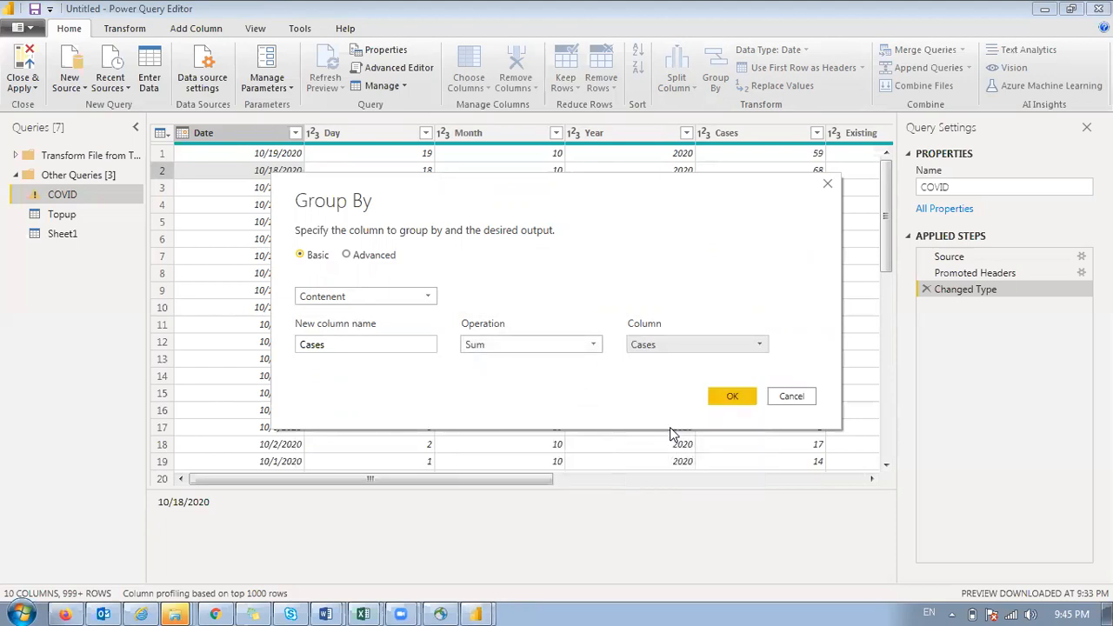
{"action": "left_click", "coordinate": [732, 401]}
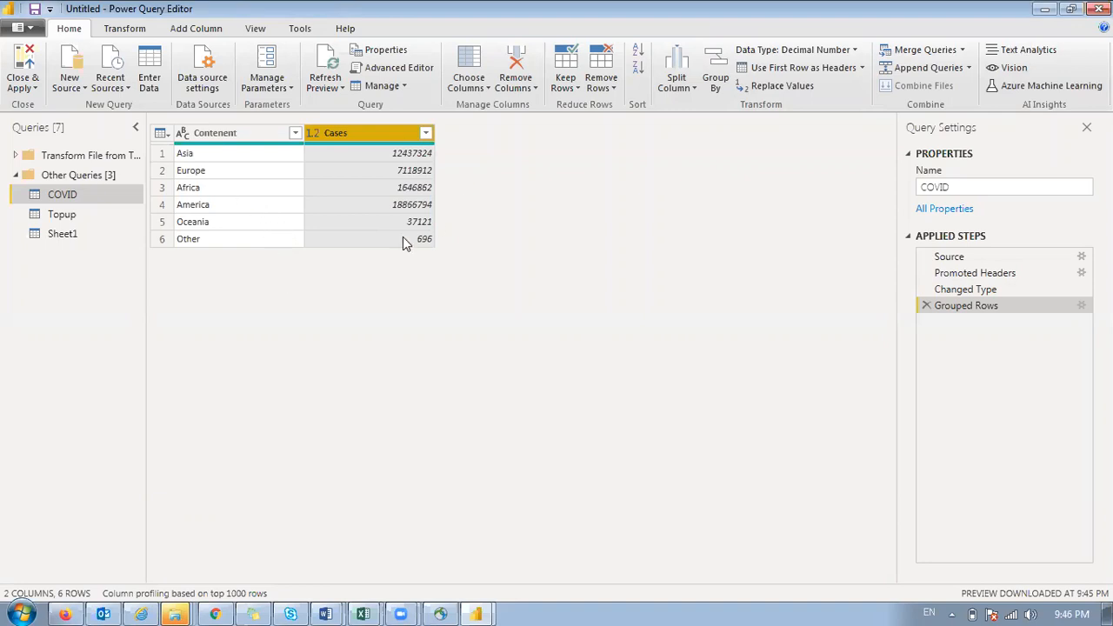
Step: Remove the Grouped Rows step from the COVID query and look through its restored columns
{"action": "left_click", "coordinate": [925, 306]}
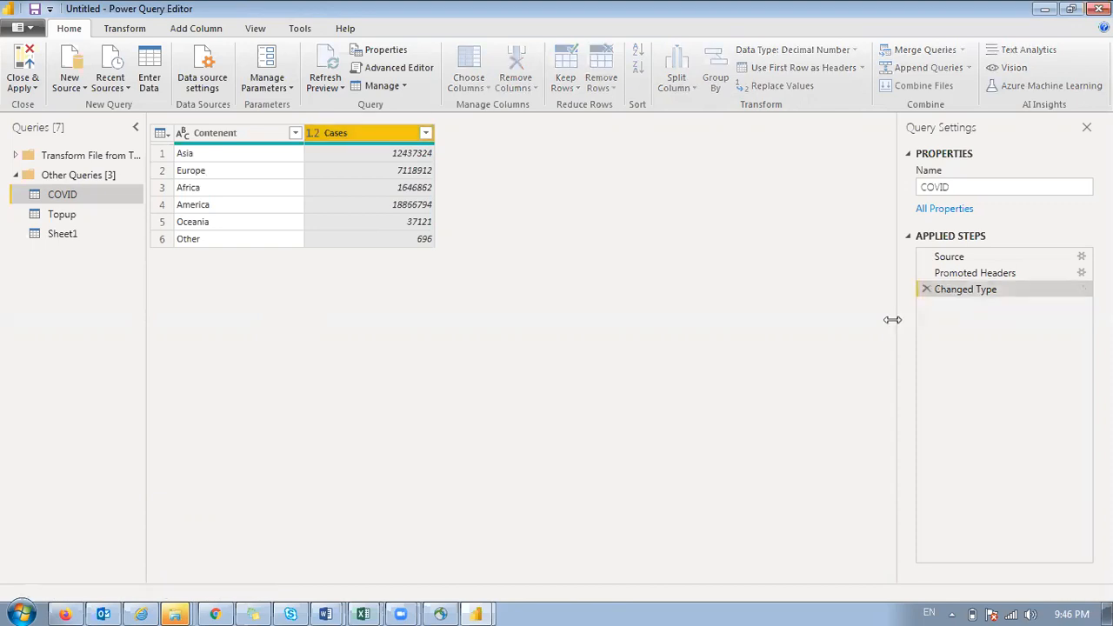
{"action": "left_click_drag", "start_coordinate": [333, 571], "coordinate": [128, 532]}
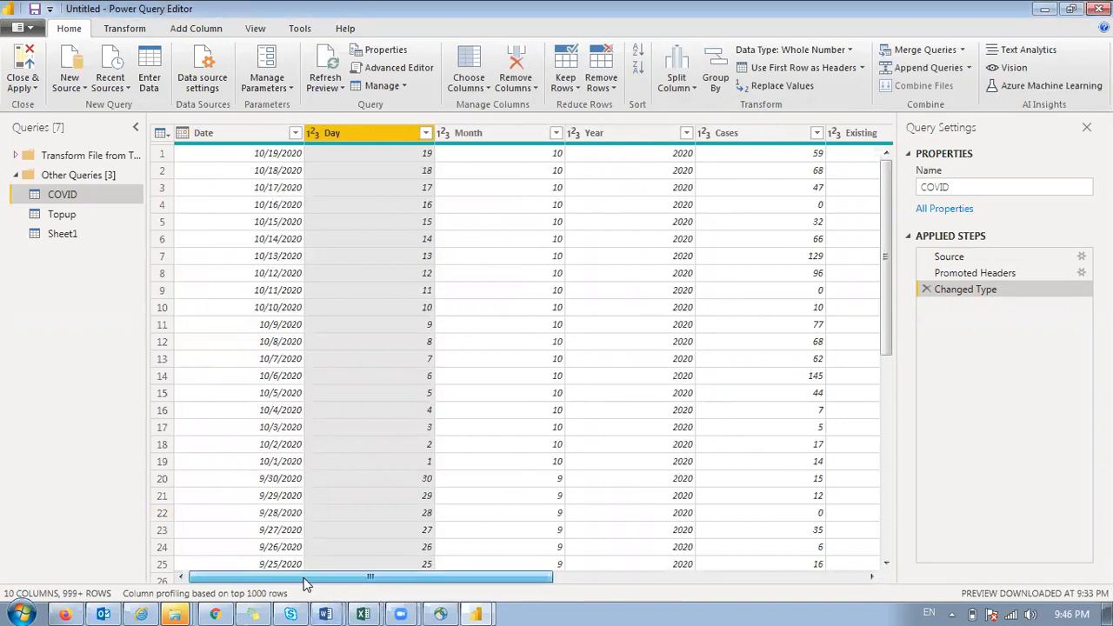
{"action": "left_click_drag", "start_coordinate": [270, 566], "coordinate": [719, 583]}
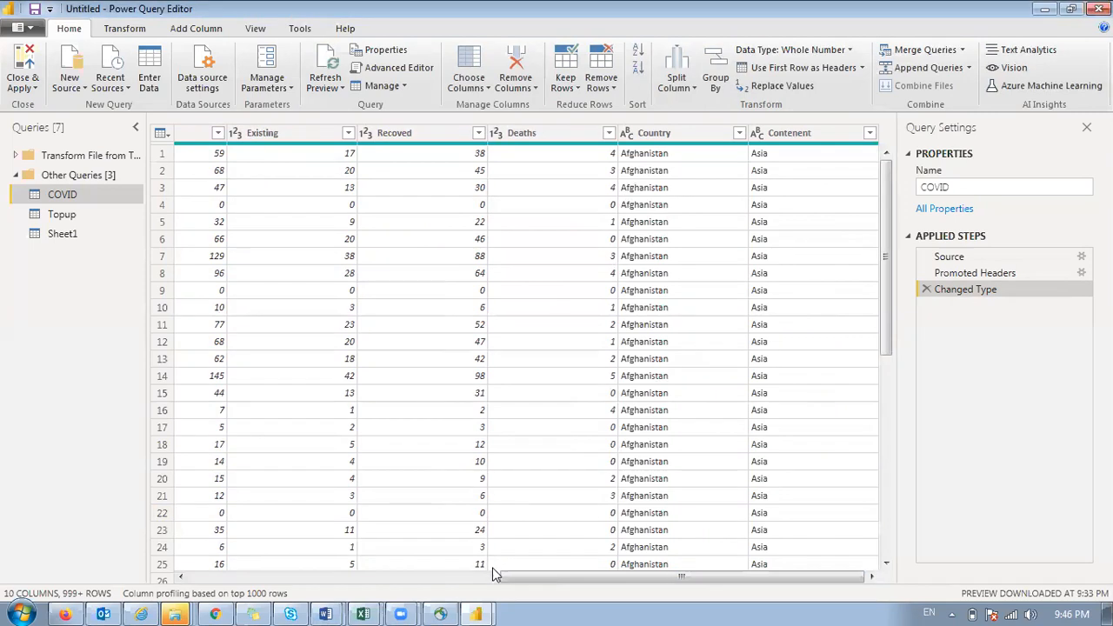
Step: Split the Topup query's Source.Name column at each occurrence of the custom delimiter "_"
{"action": "left_click", "coordinate": [60, 214]}
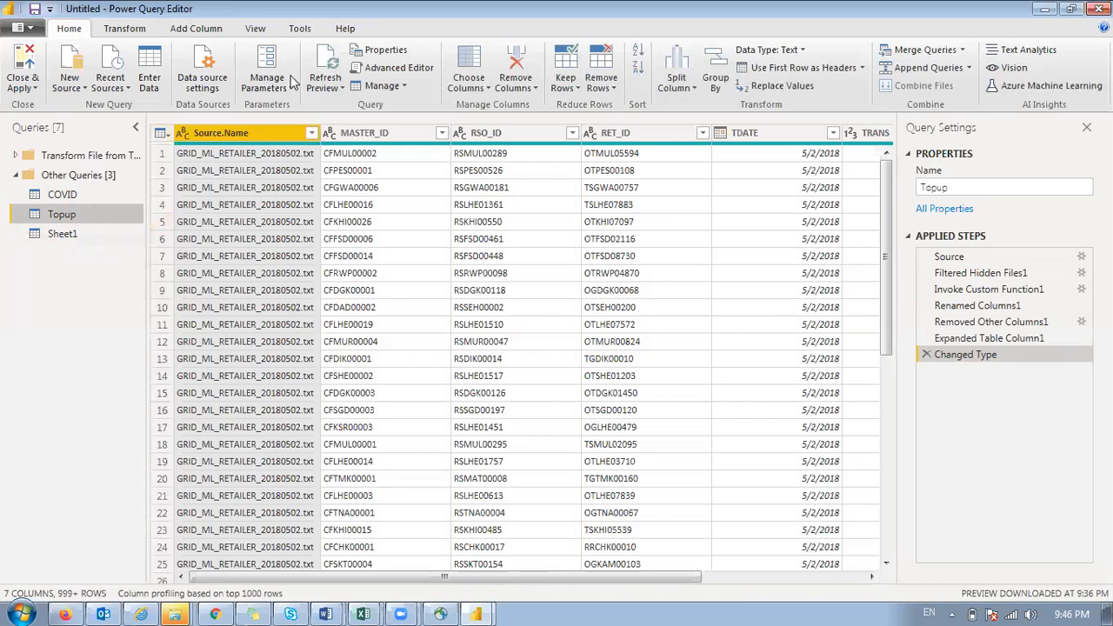
{"action": "left_click", "coordinate": [683, 87]}
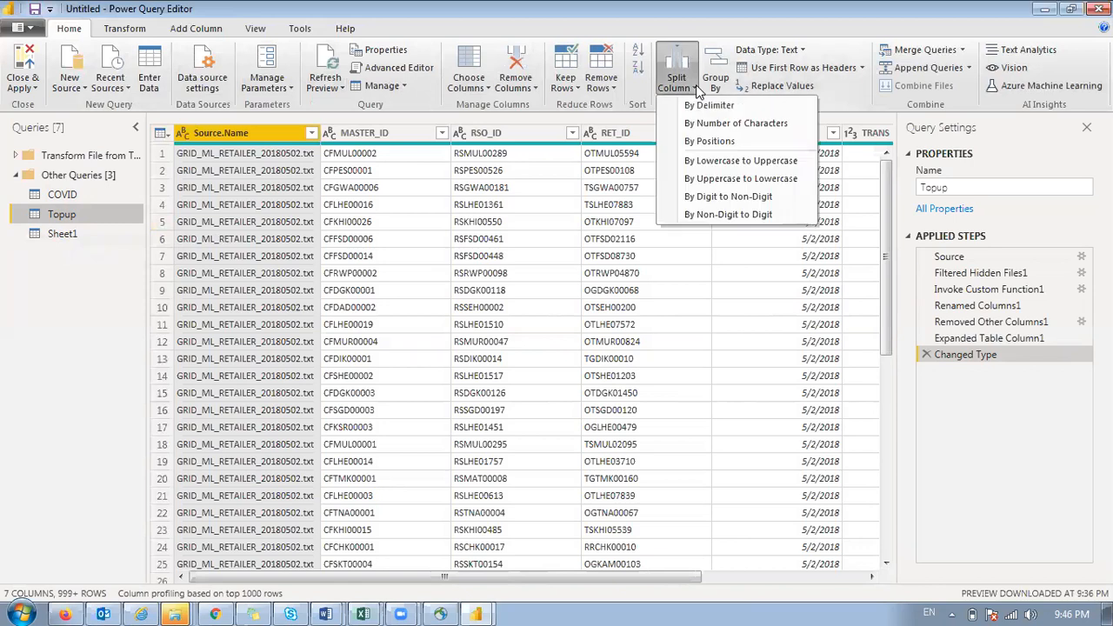
{"action": "left_click", "coordinate": [782, 106]}
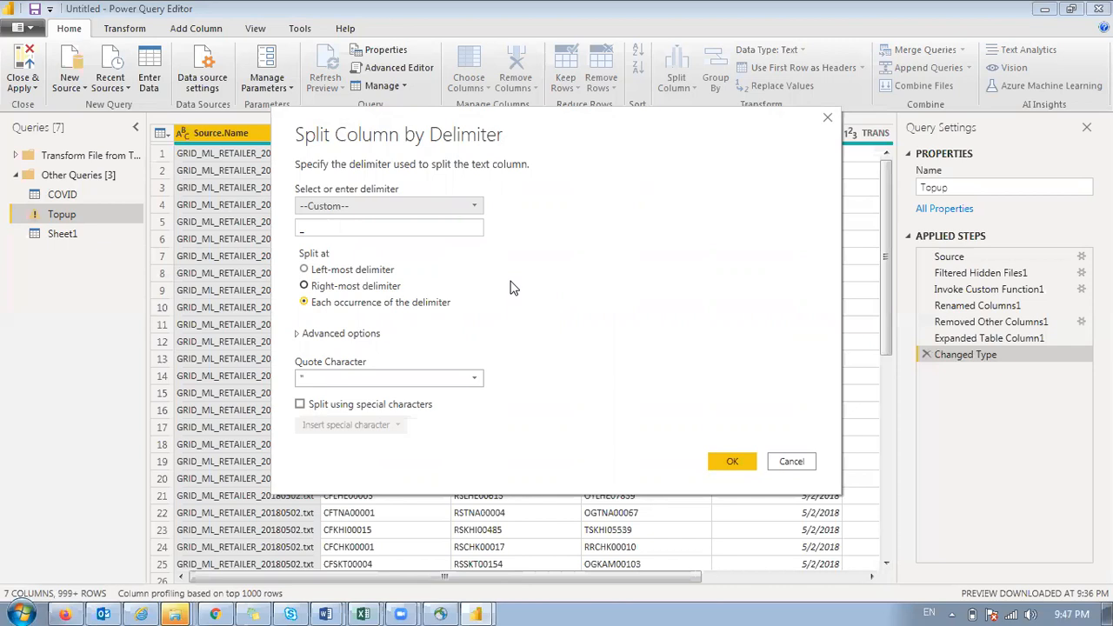
{"action": "left_click", "coordinate": [733, 462]}
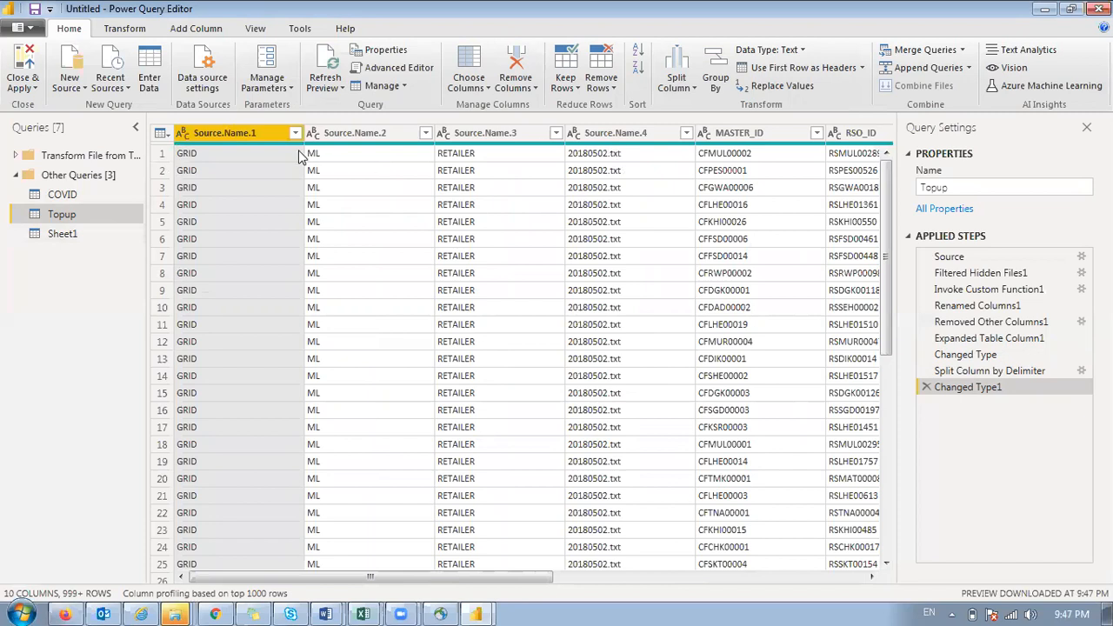
Step: Select the columns Source.Name.1, Source.Name.2, Source.Name.3 and Source.Name.4 one by one, and clear the multi-column selection
{"action": "double_click", "coordinate": [274, 132]}
{"action": "left_click_drag", "start_coordinate": [276, 131], "coordinate": [260, 134]}
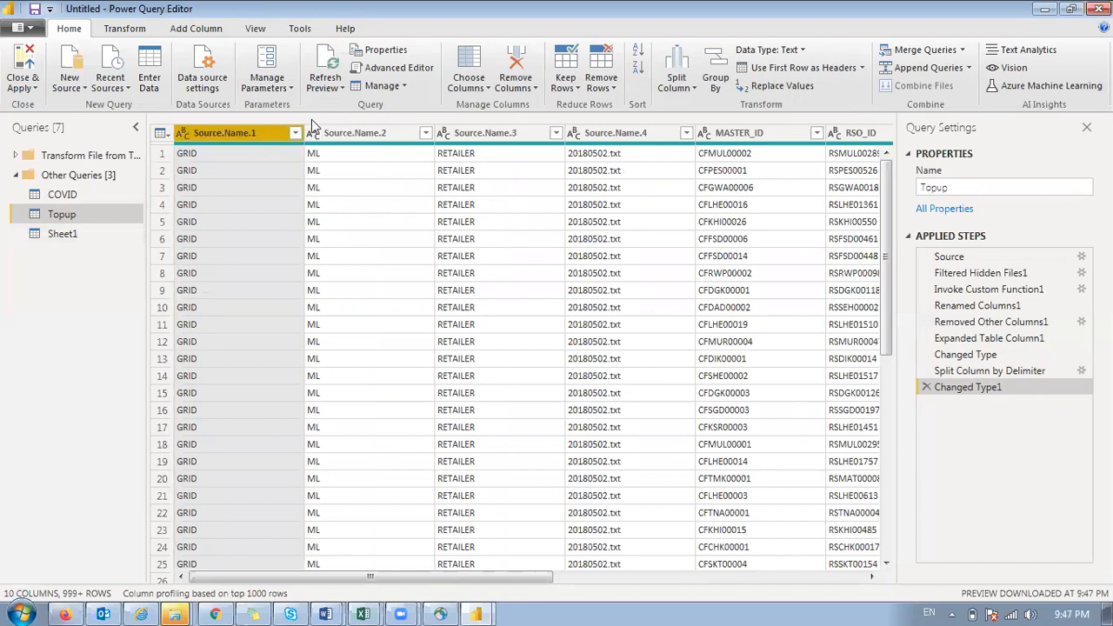
{"action": "left_click", "coordinate": [341, 132], "text": "ctrl"}
{"action": "left_click", "coordinate": [482, 132], "text": "ctrl"}
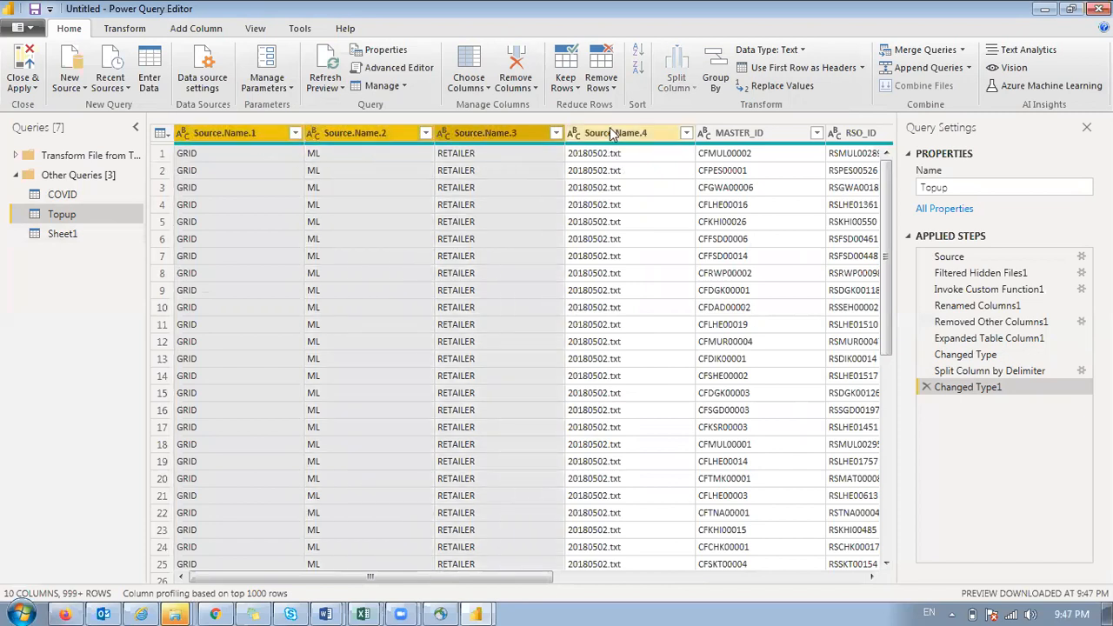
{"action": "left_click", "coordinate": [612, 132], "text": "ctrl"}
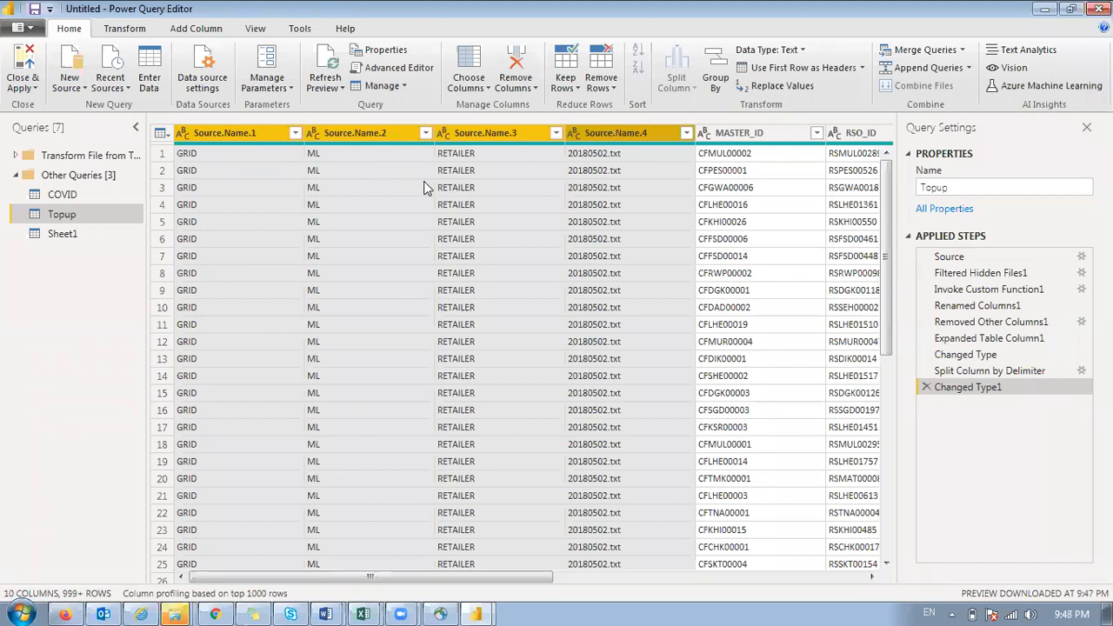
{"action": "left_click", "coordinate": [445, 202]}
Step: Select the column range from Source.Name.1 to Source.Name.4 and shorten it to end at Source.Name.3
{"action": "left_click", "coordinate": [255, 131]}
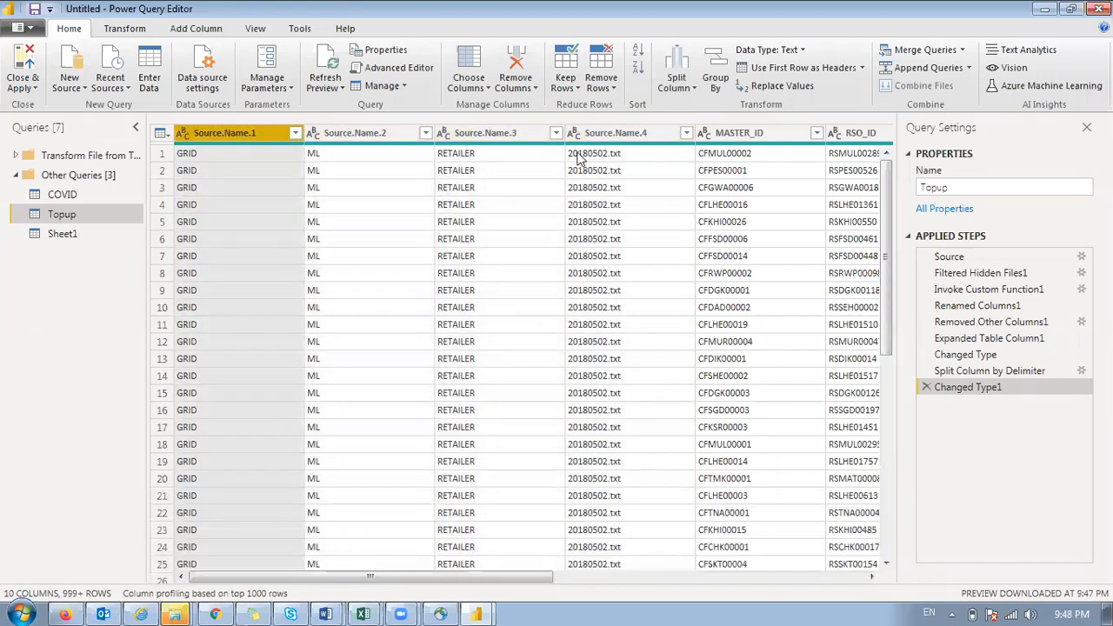
{"action": "left_click", "coordinate": [605, 134], "text": "shift"}
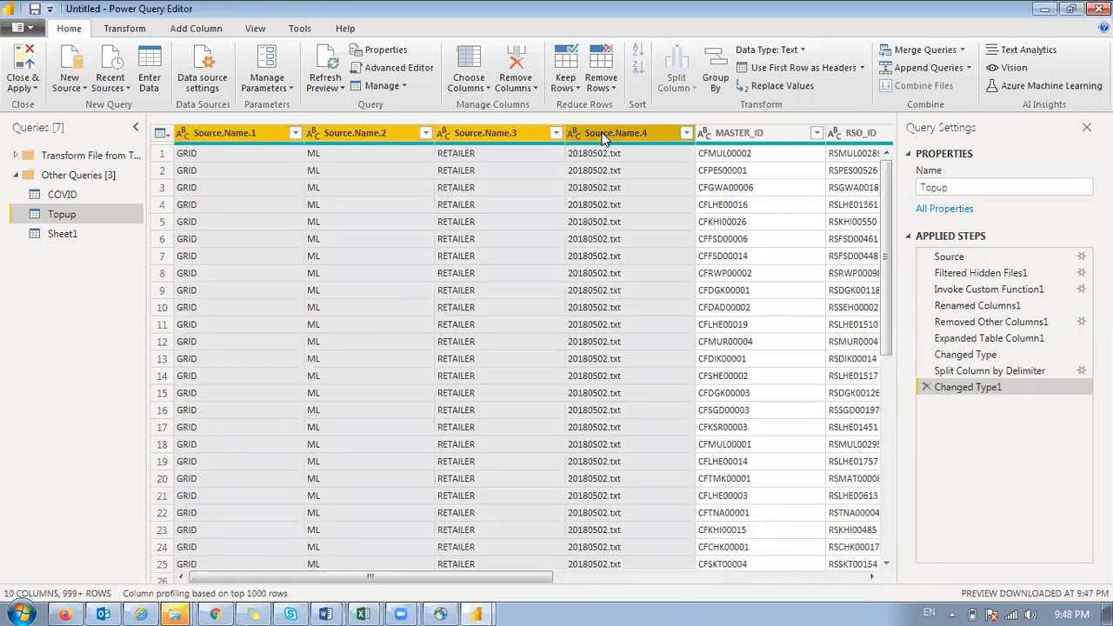
{"action": "left_click", "coordinate": [459, 135], "text": "shift"}
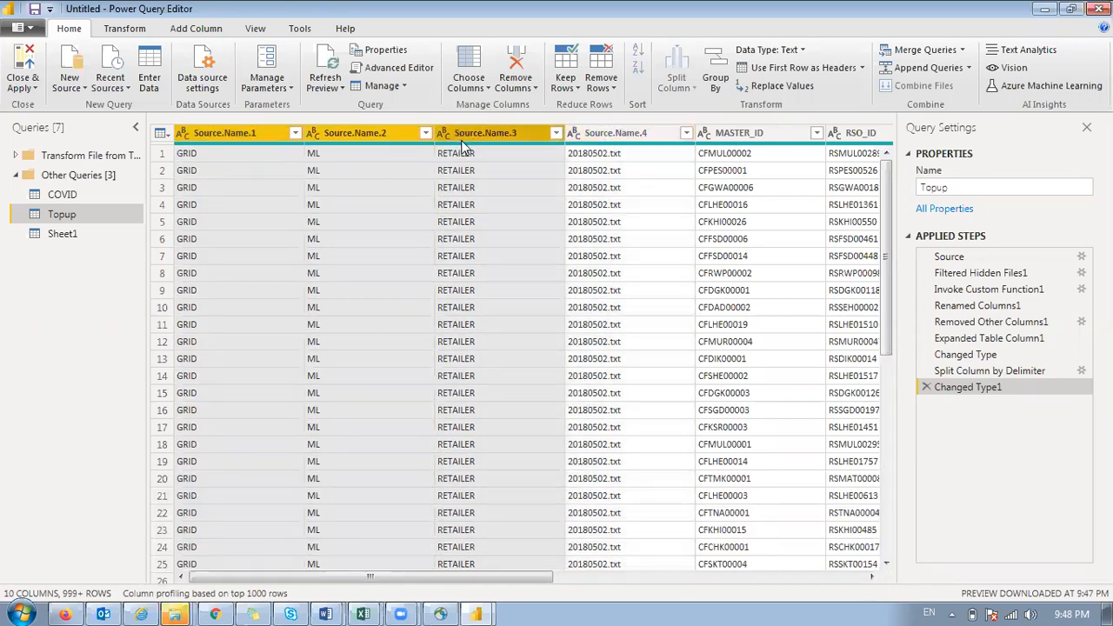
Step: Merge the columns Source.Name.1 through Source.Name.4 without a separator into a column named Merged, and inspect its first value
{"action": "left_click", "coordinate": [254, 135]}
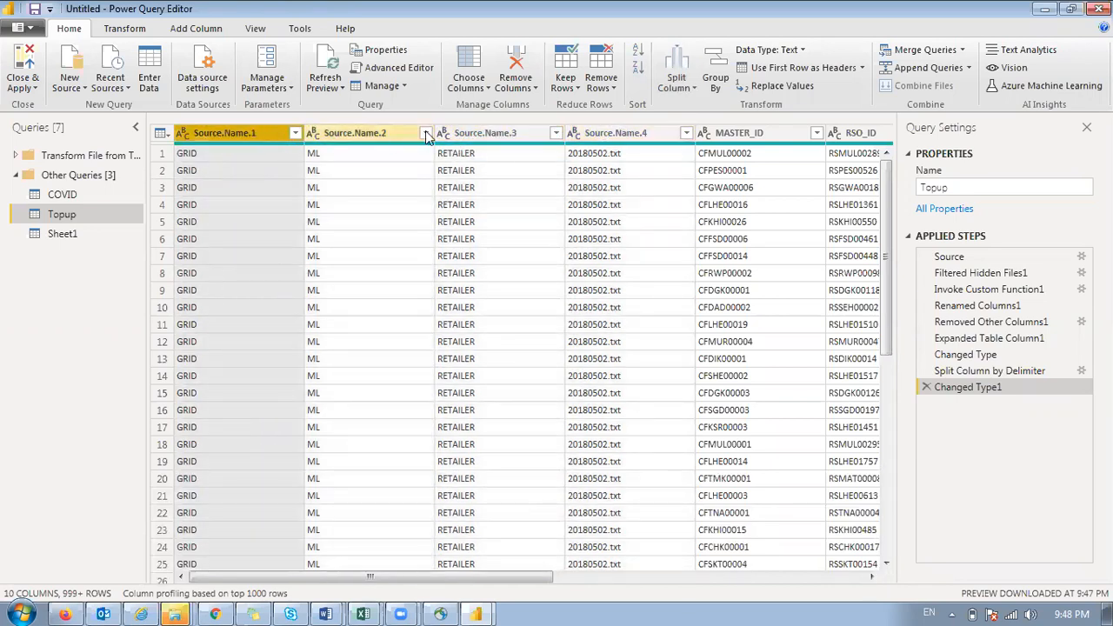
{"action": "left_click", "coordinate": [616, 133], "text": "shift"}
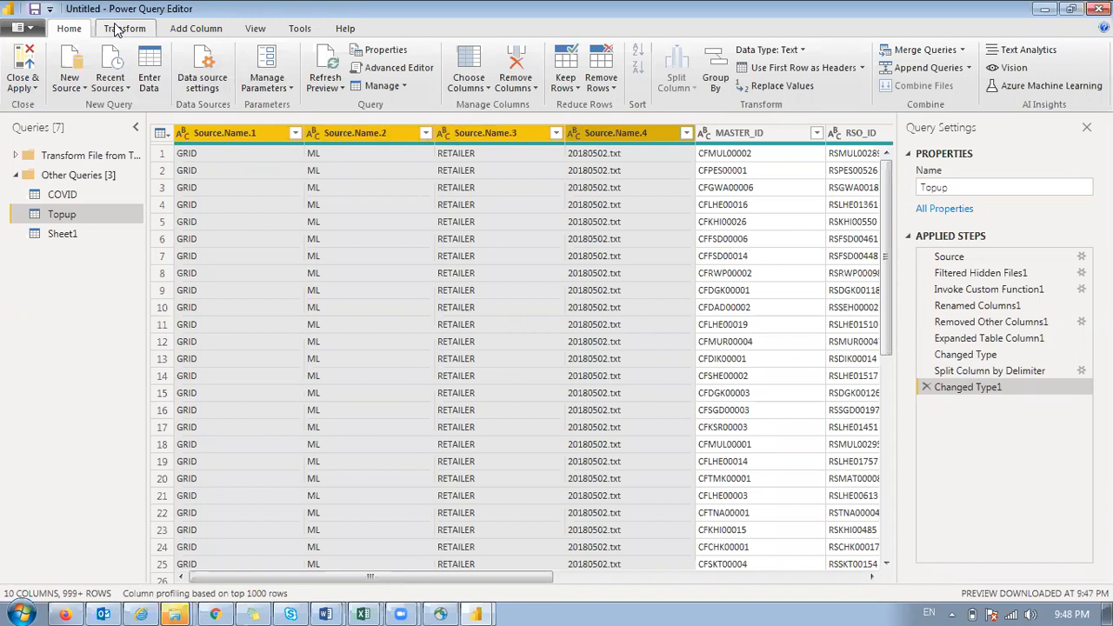
{"action": "left_click", "coordinate": [120, 28]}
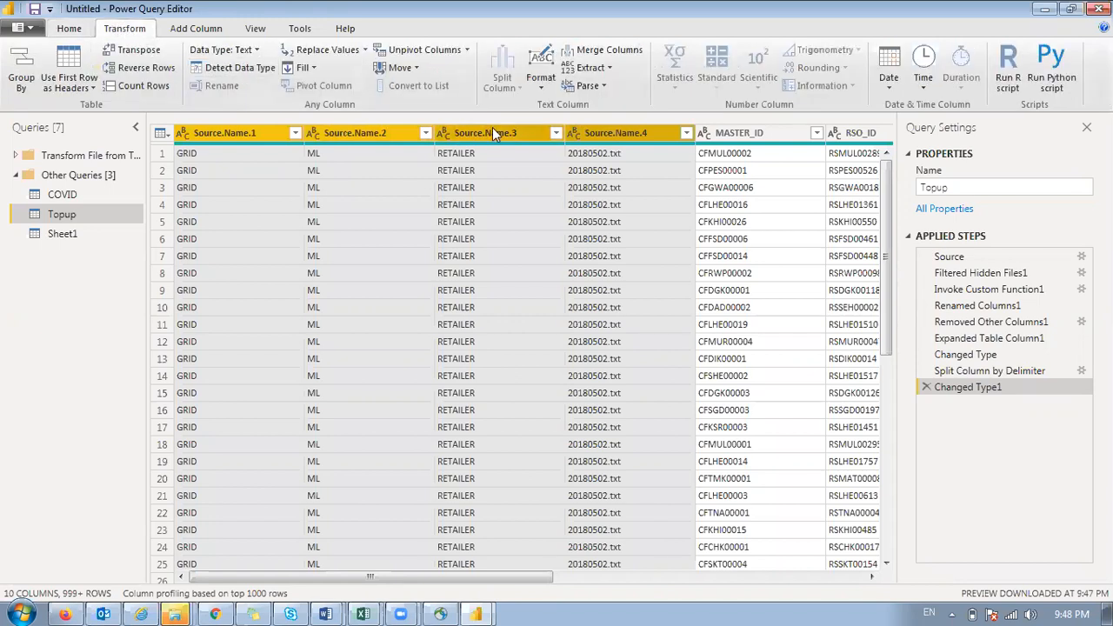
{"action": "left_click", "coordinate": [607, 50]}
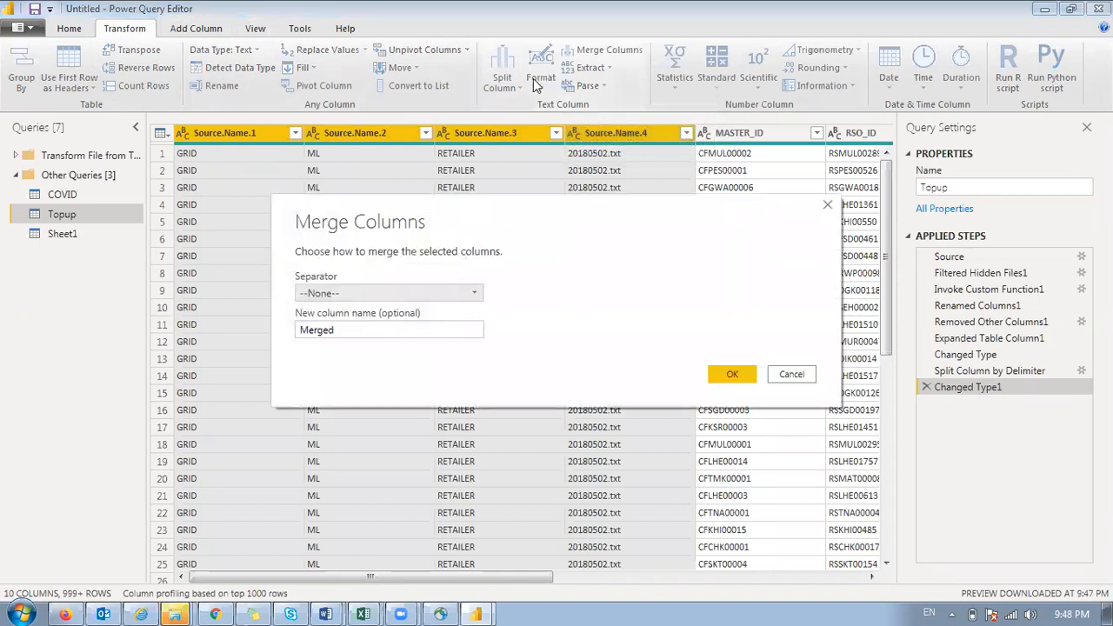
{"action": "left_click", "coordinate": [333, 293]}
{"action": "left_click", "coordinate": [333, 290]}
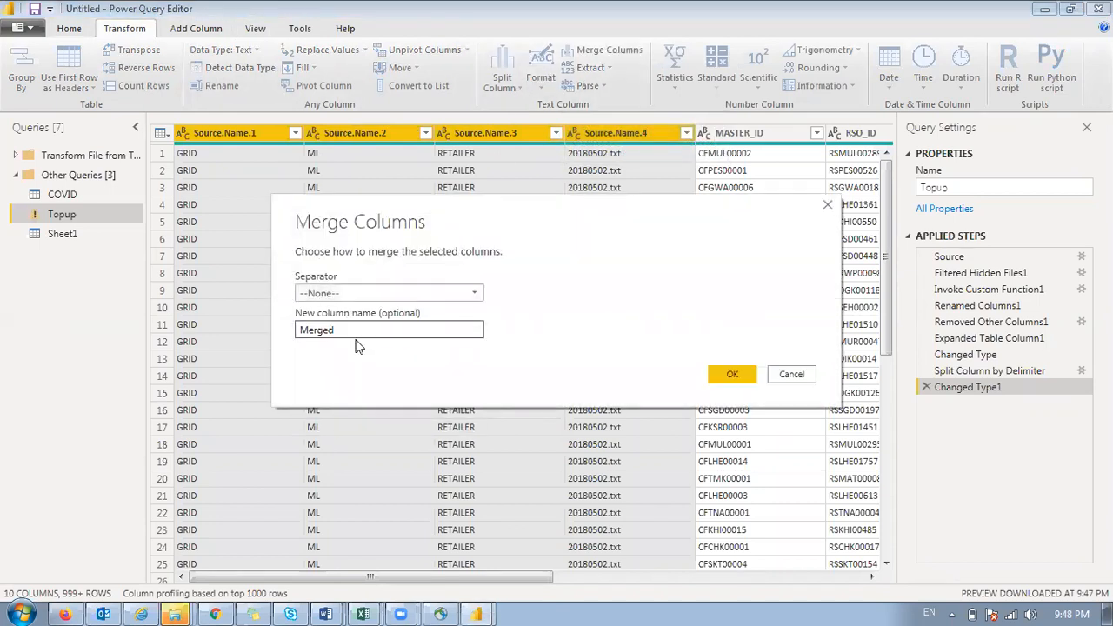
{"action": "left_click", "coordinate": [735, 376]}
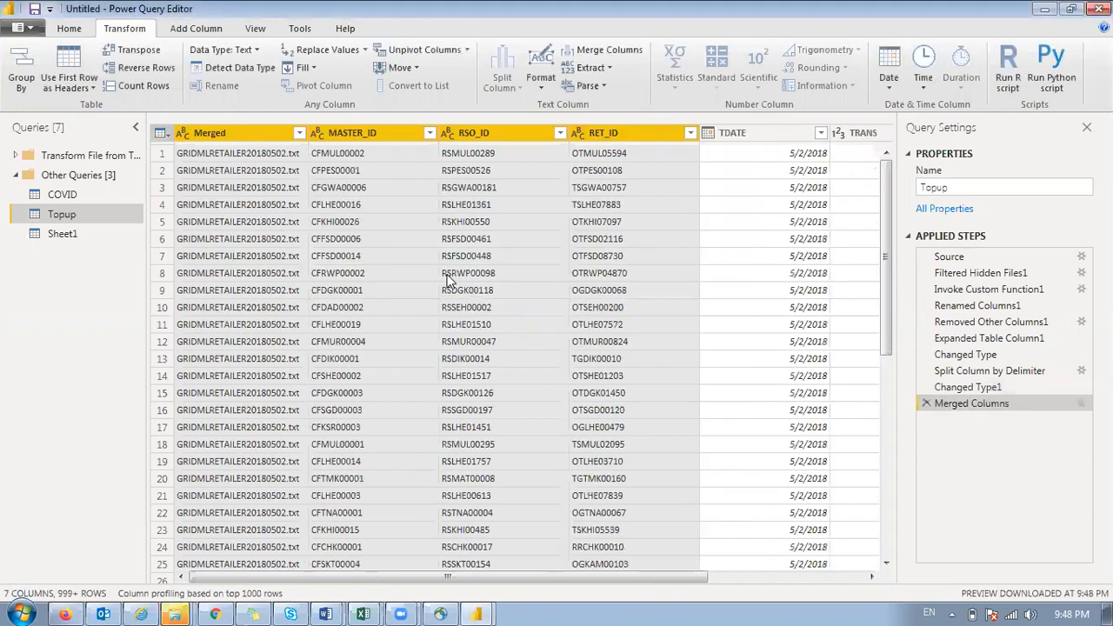
{"action": "left_click", "coordinate": [240, 156]}
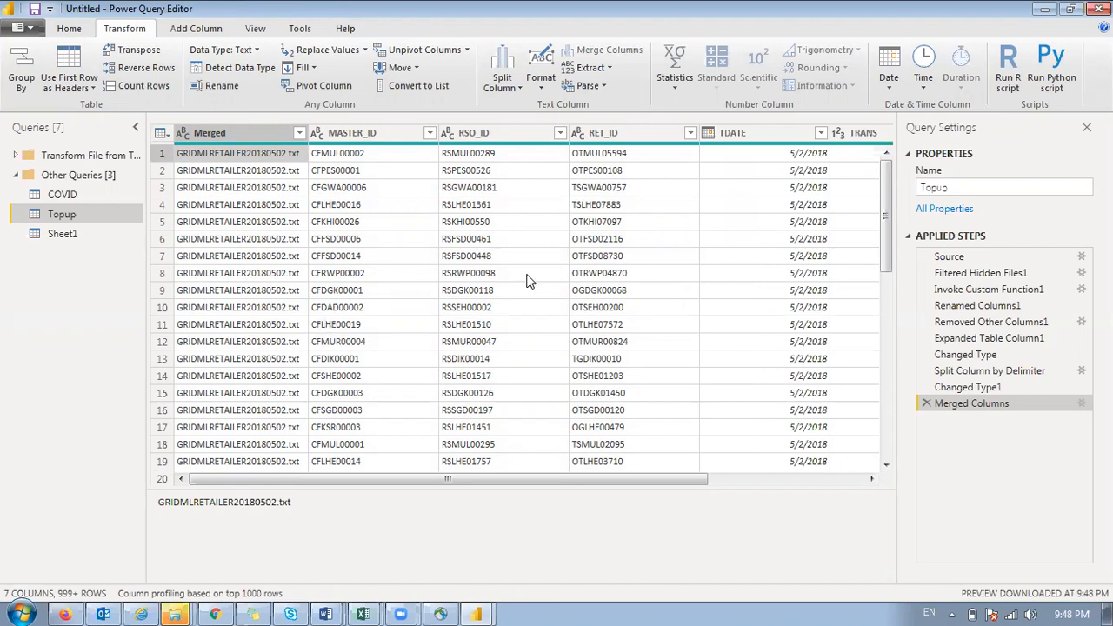
Step: Remove the Merged Columns, Changed Type1 and Split Column by Delimiter steps from the Topup query
{"action": "left_click", "coordinate": [926, 404]}
{"action": "left_click", "coordinate": [927, 387]}
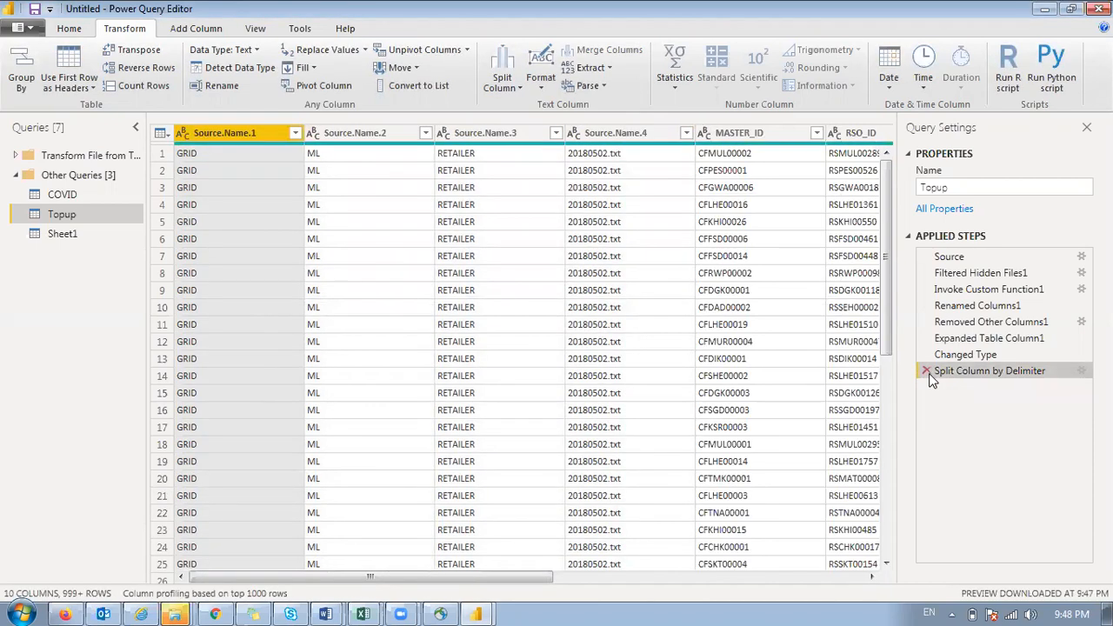
{"action": "left_click", "coordinate": [925, 370]}
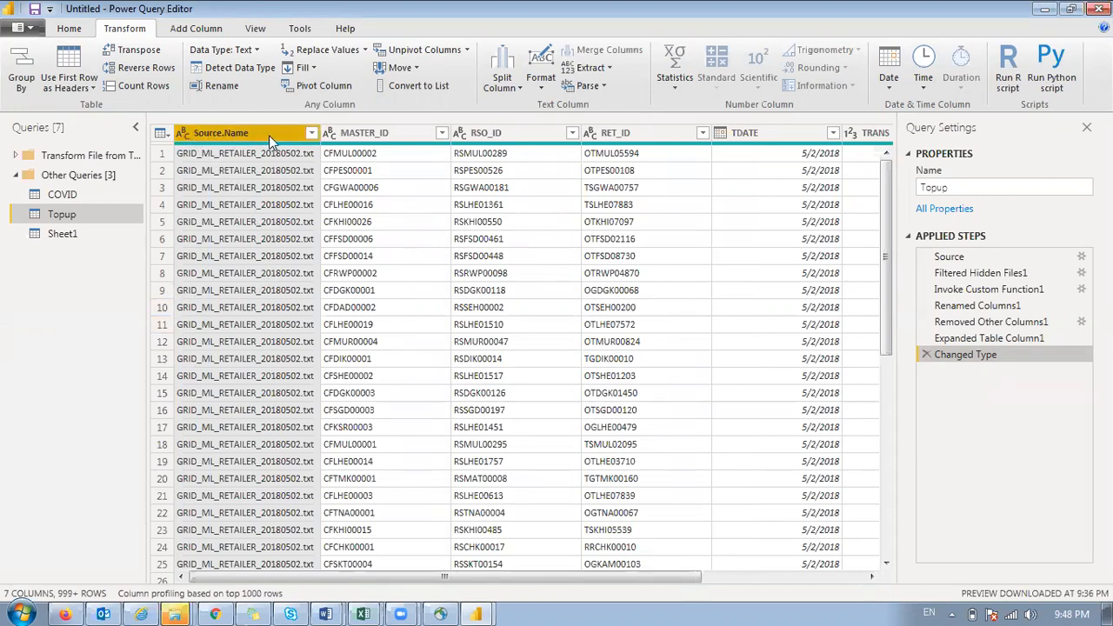
Step: Demote the Topup query's column headers into its first row
{"action": "left_click", "coordinate": [166, 153]}
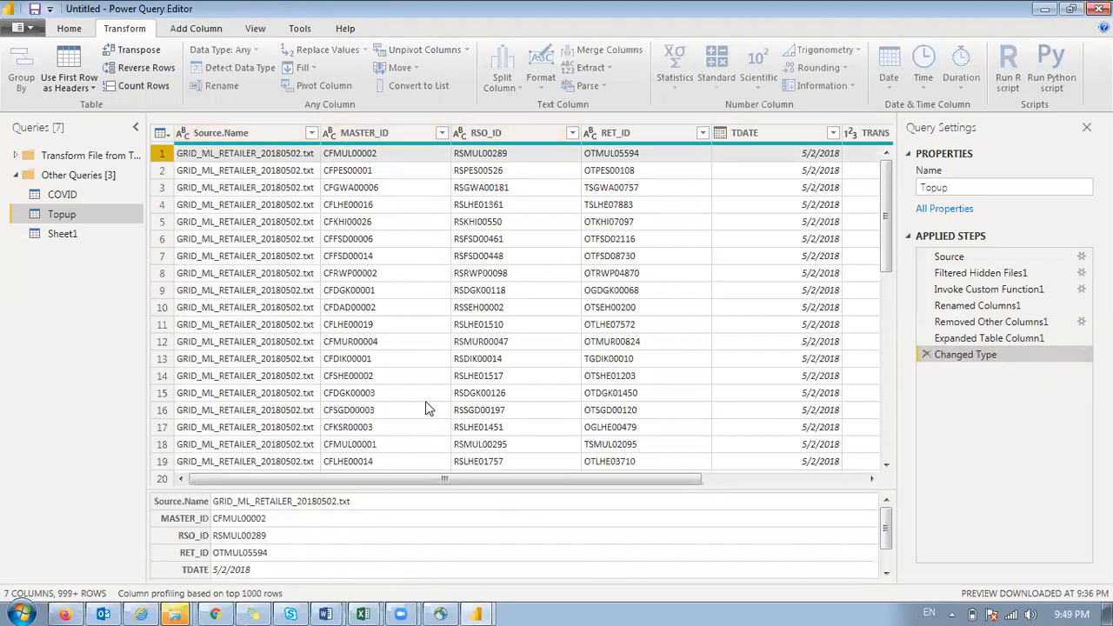
{"action": "left_click", "coordinate": [63, 90]}
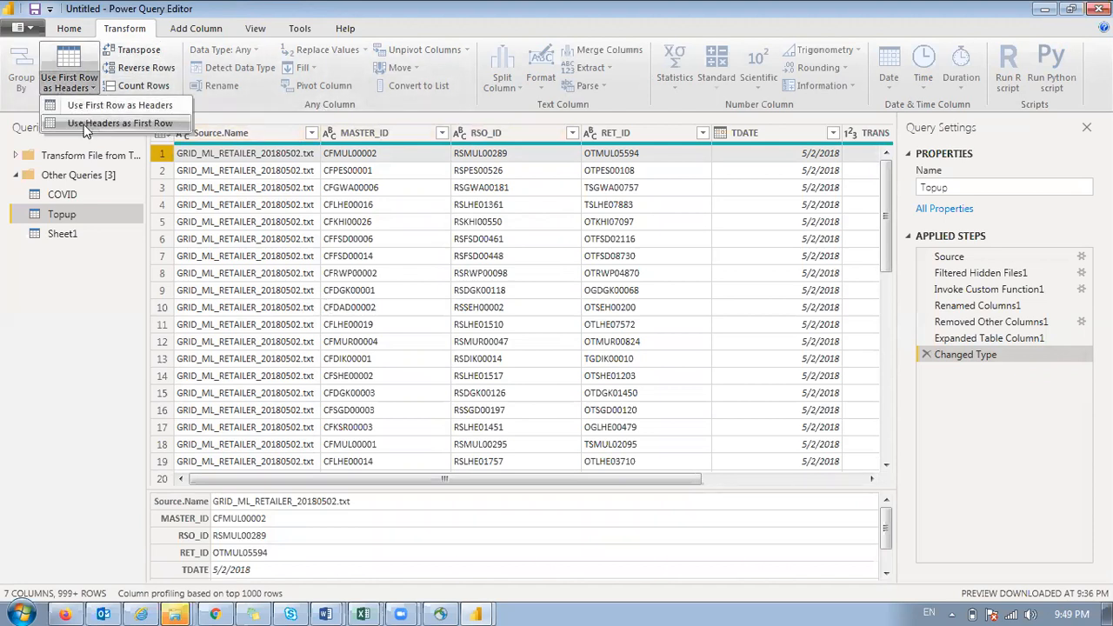
{"action": "left_click", "coordinate": [120, 127]}
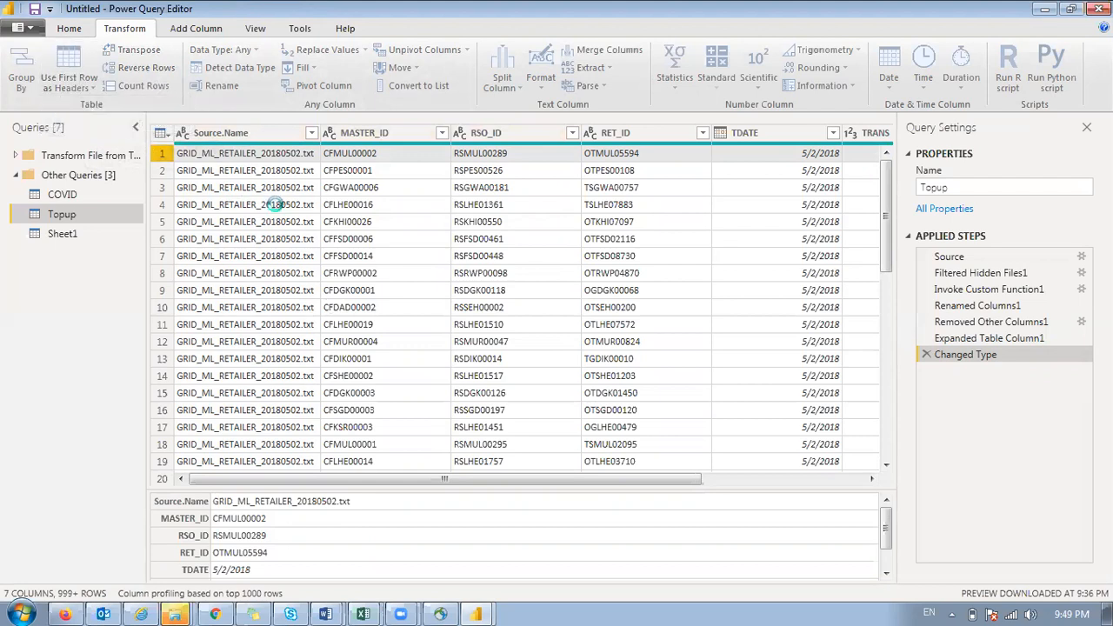
{"action": "left_click", "coordinate": [222, 134]}
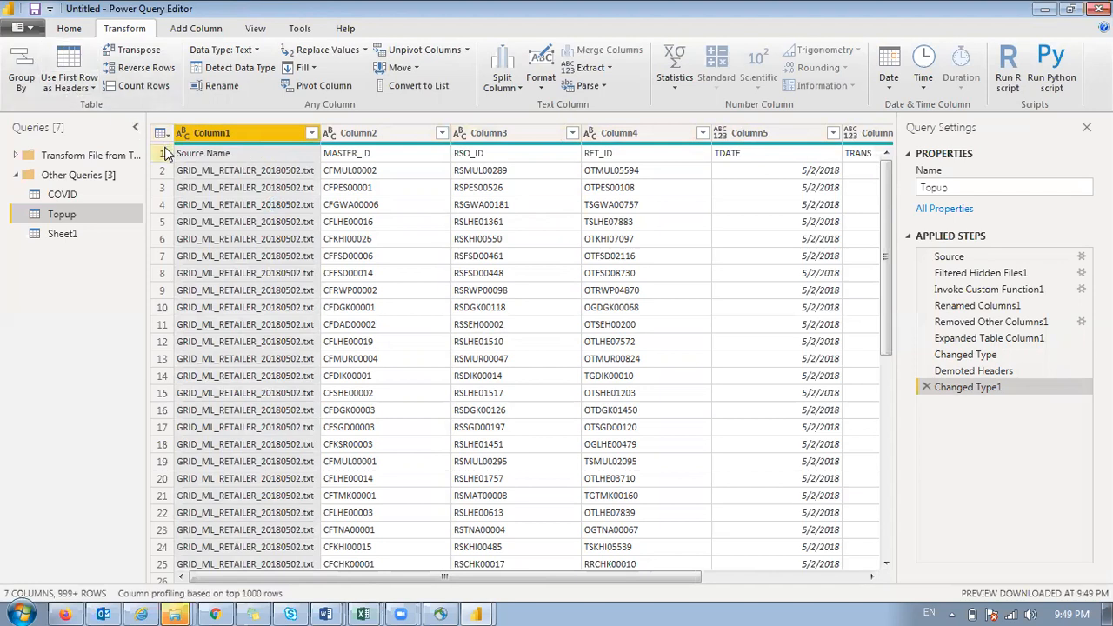
Step: Promote the Topup query's first row back to column headers and look through all columns up to ML_AMOUNT
{"action": "left_click", "coordinate": [69, 88]}
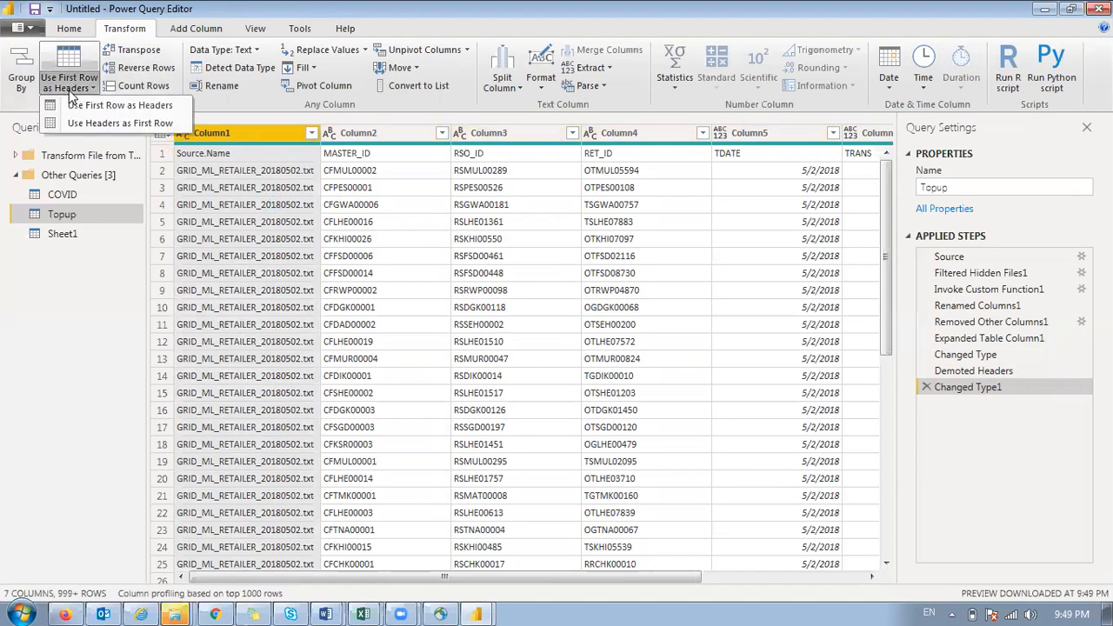
{"action": "left_click", "coordinate": [113, 106]}
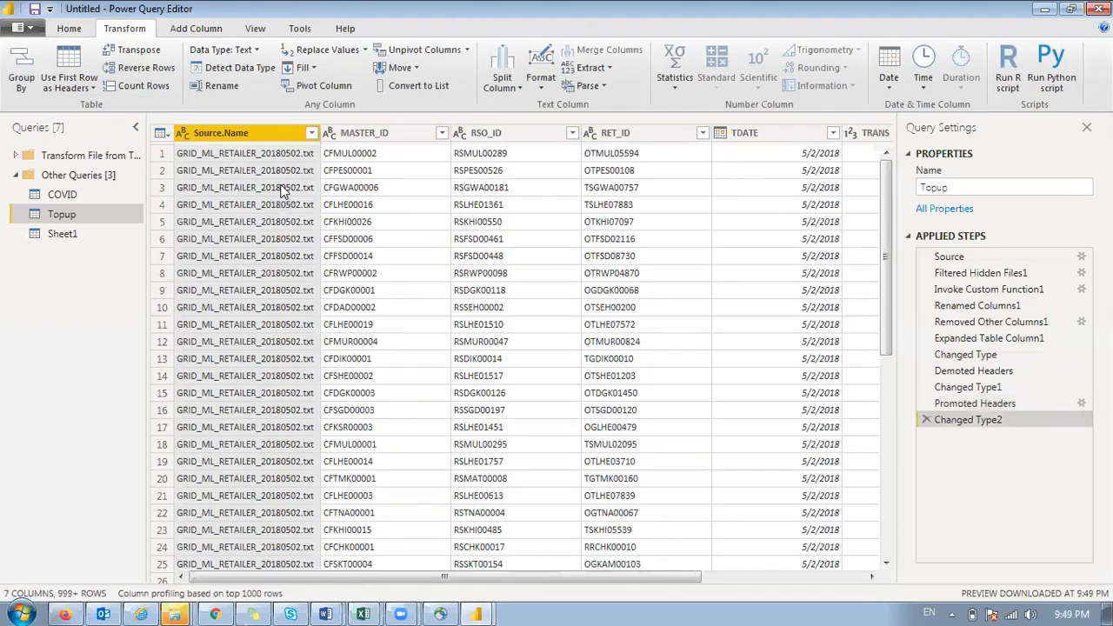
{"action": "left_click_drag", "start_coordinate": [479, 577], "coordinate": [720, 573]}
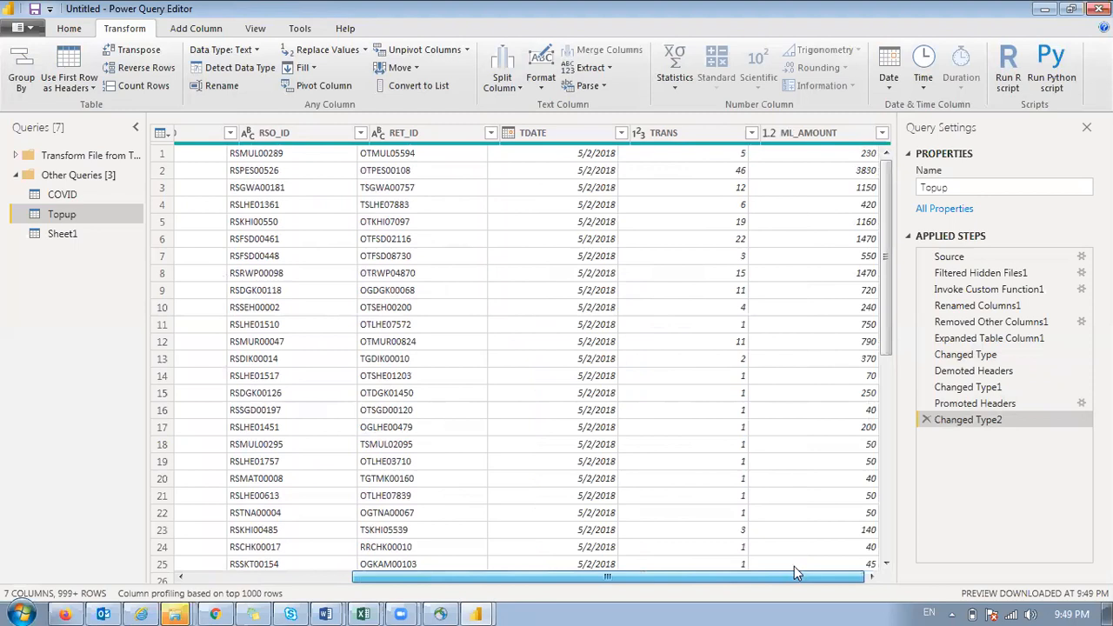
{"action": "left_click_drag", "start_coordinate": [803, 574], "coordinate": [432, 557]}
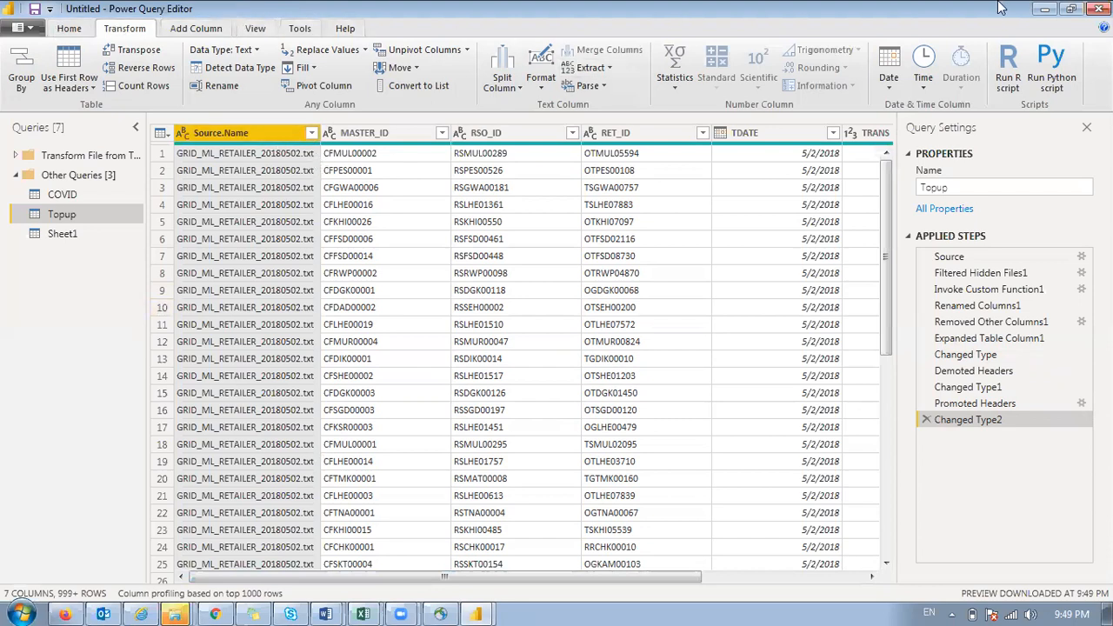
Step: Close the query editor, apply the query changes to the model and clear the field selection in the model view
{"action": "left_click", "coordinate": [73, 29]}
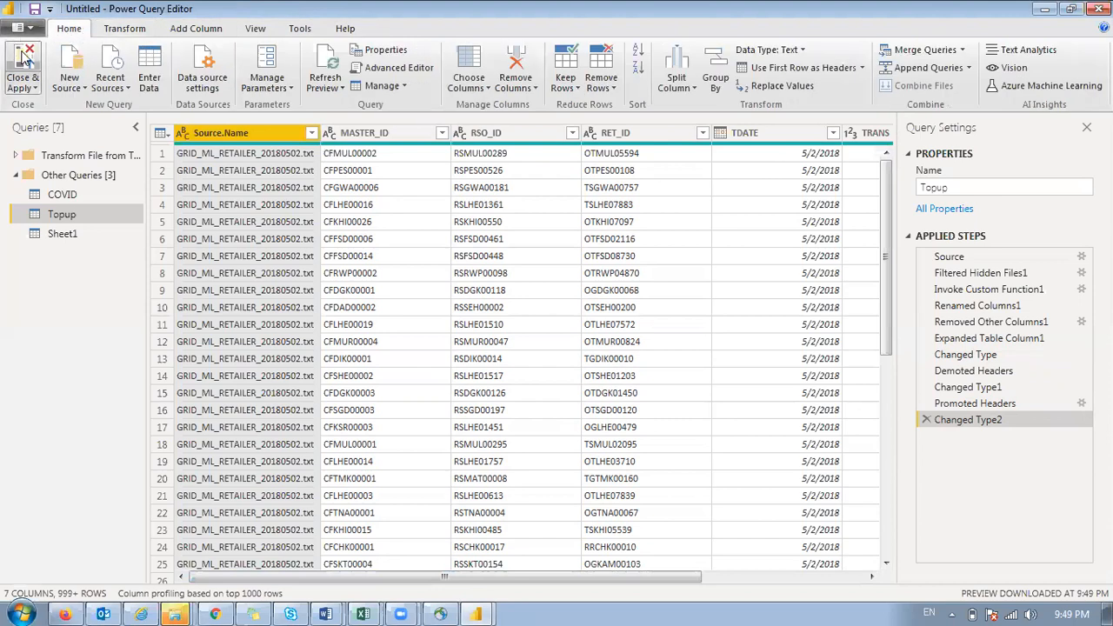
{"action": "left_click", "coordinate": [25, 62]}
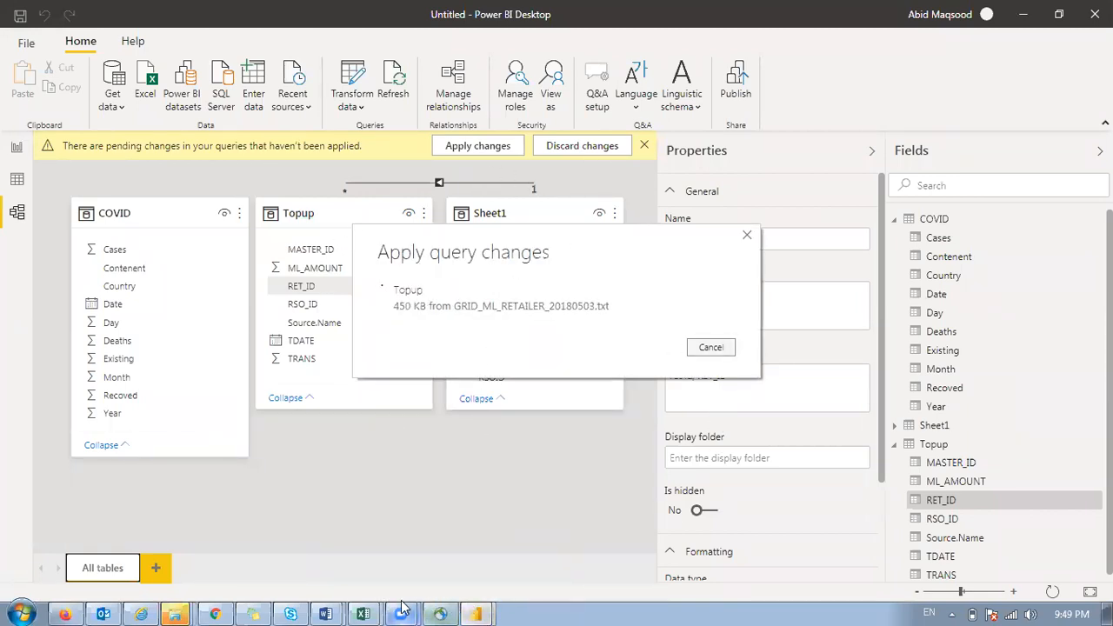
{"action": "mouse_move", "coordinate": [401, 606]}
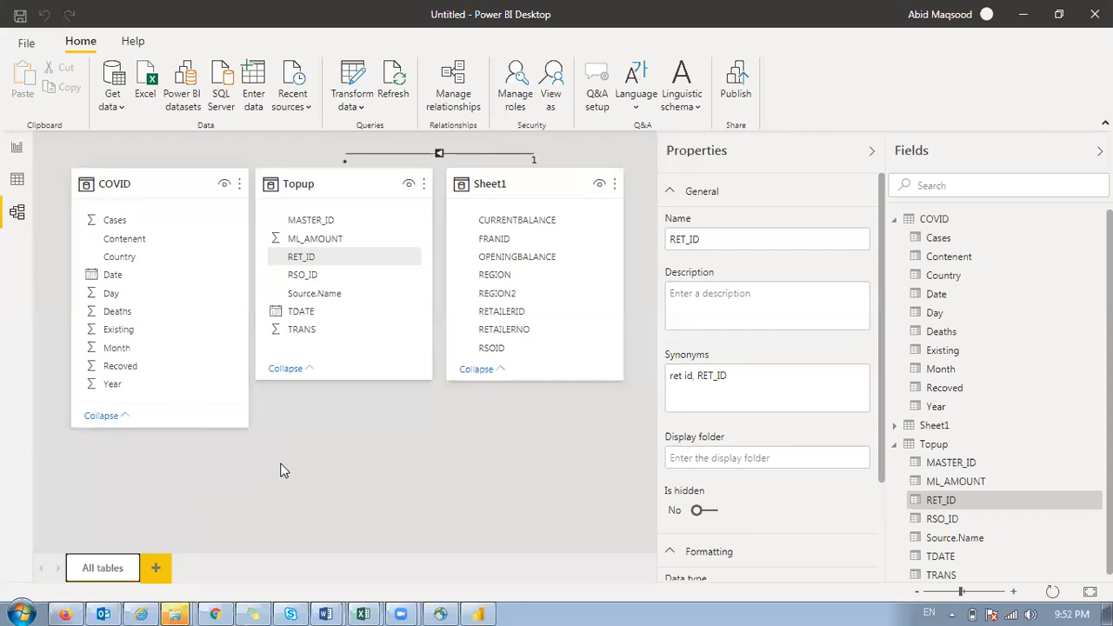
{"action": "left_click", "coordinate": [254, 537]}
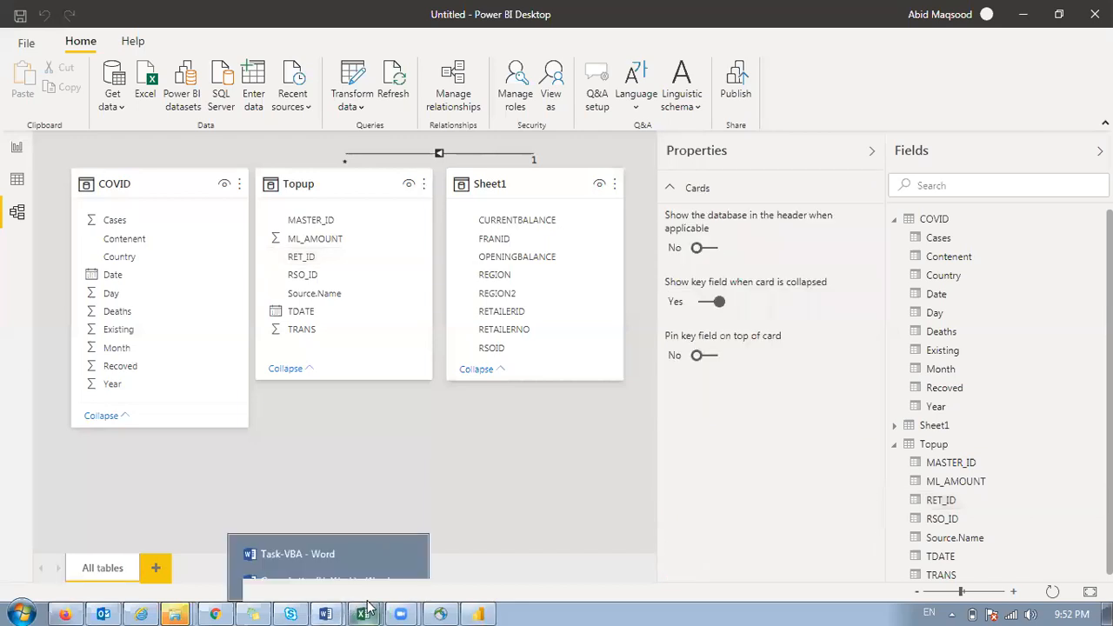
Step: Switch to the Web Scraping with VBA workbook in Excel and create a new blank workbook
{"action": "mouse_move", "coordinate": [369, 605]}
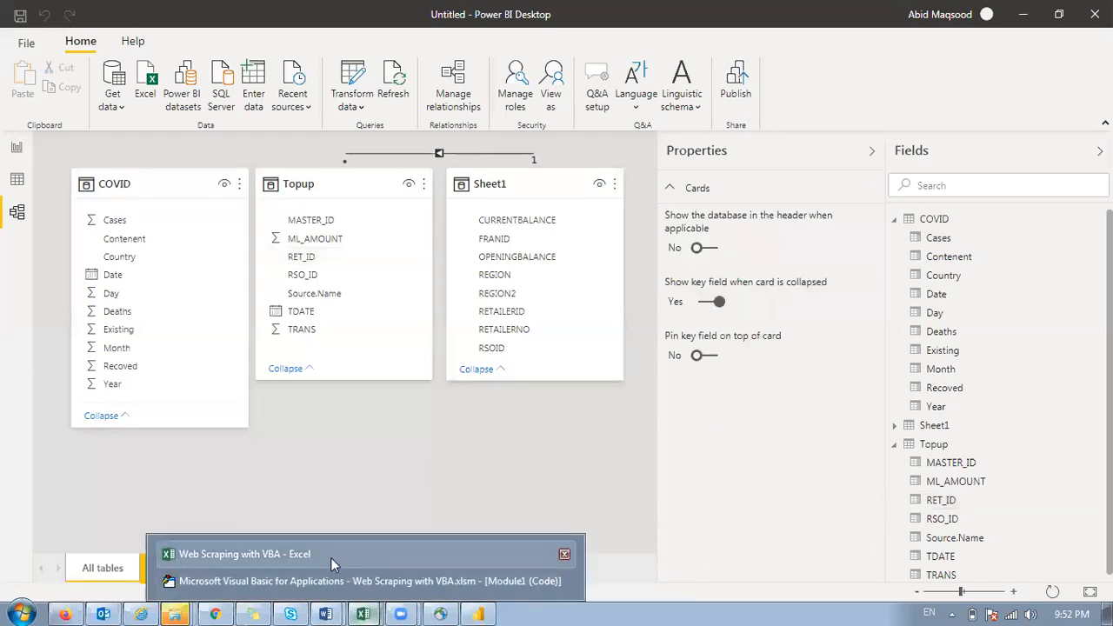
{"action": "left_click", "coordinate": [332, 557]}
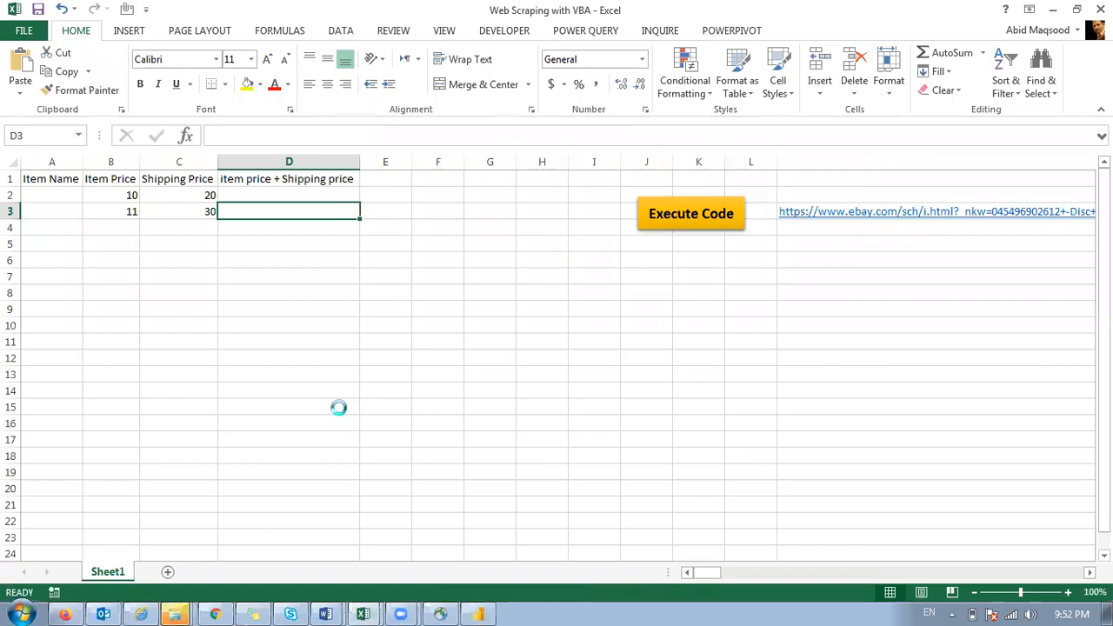
{"action": "key", "text": "ctrl+n"}
Step: Enter the heading Table A in cell B1 and the values 1 to 6 below it in B2:B7
{"action": "key", "text": "Right"}
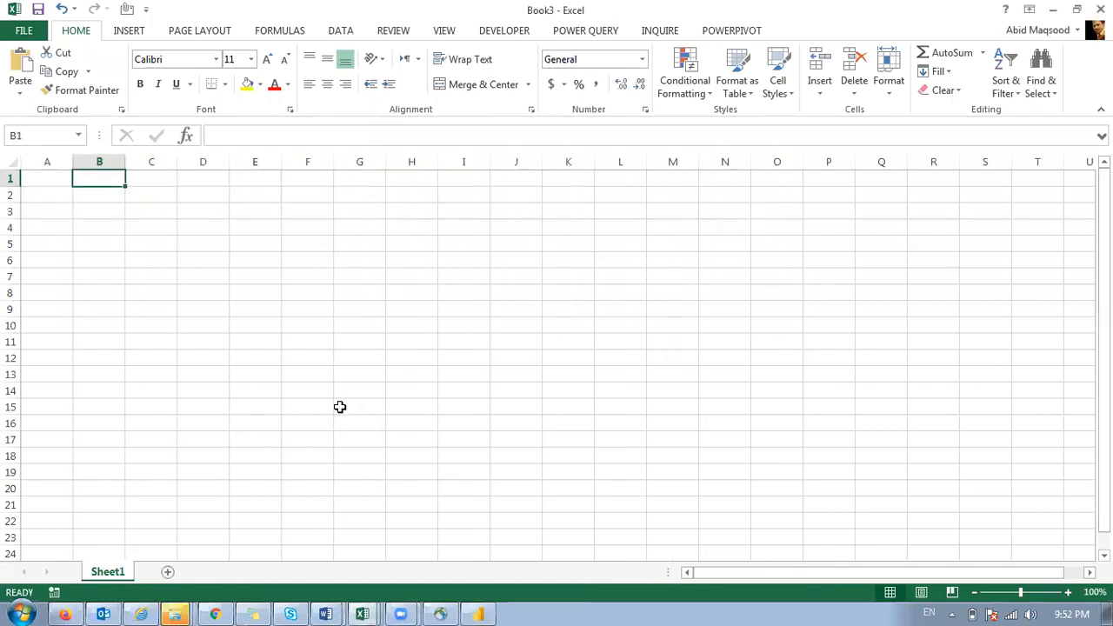
{"action": "type", "text": "T"}
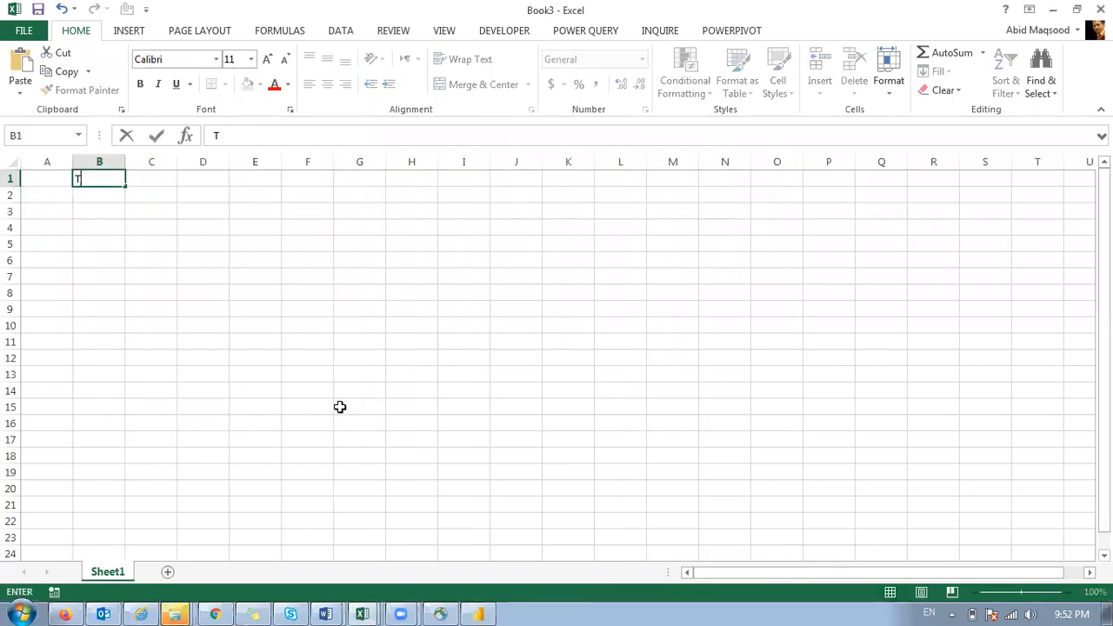
{"action": "type", "text": "able A"}
{"action": "key", "text": "Return"}
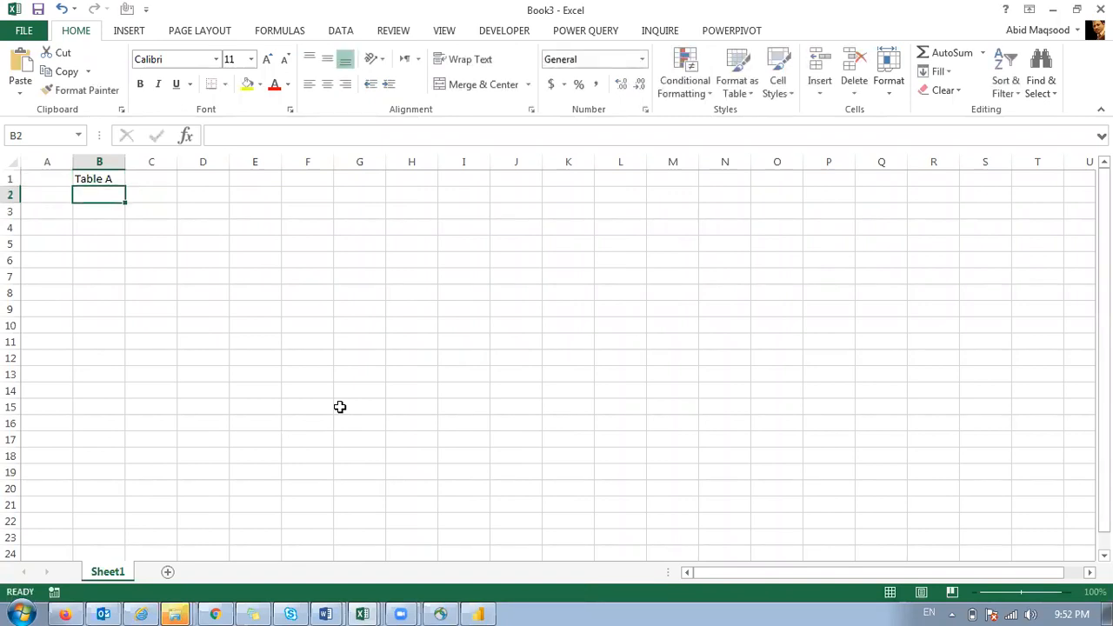
{"action": "type", "text": "1"}
{"action": "key", "text": "Return"}
{"action": "type", "text": "2 3 4 5 6"}
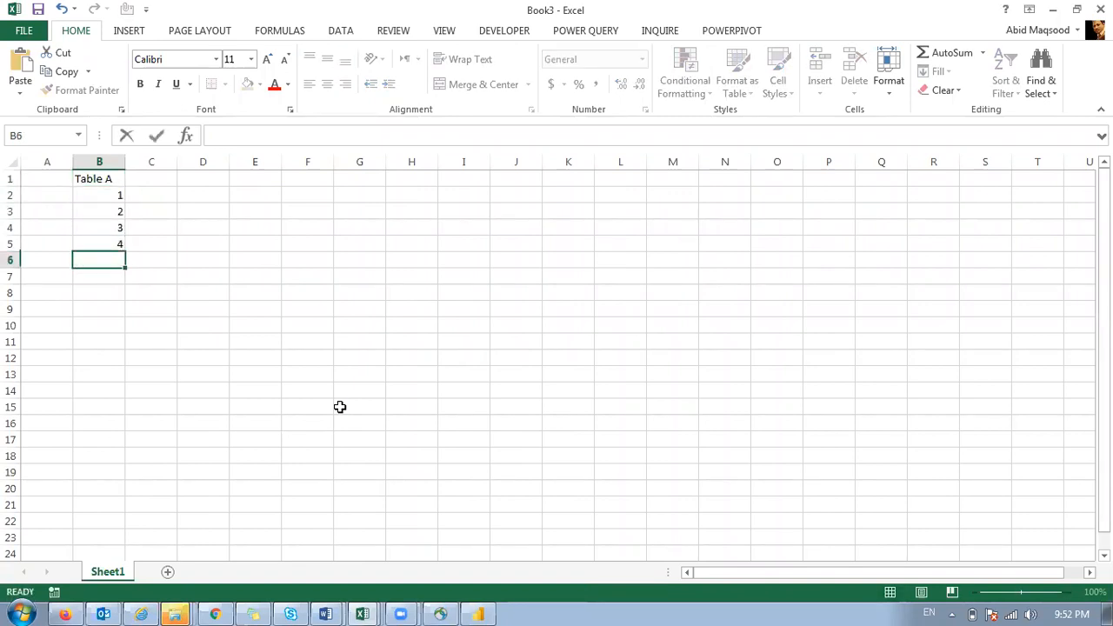
{"action": "key", "text": "Tab"}
Step: Enter the heading Table B in cell D1
{"action": "key", "text": "ctrl+Up"}
{"action": "key", "text": "Right"}
{"action": "type", "text": "Table"}
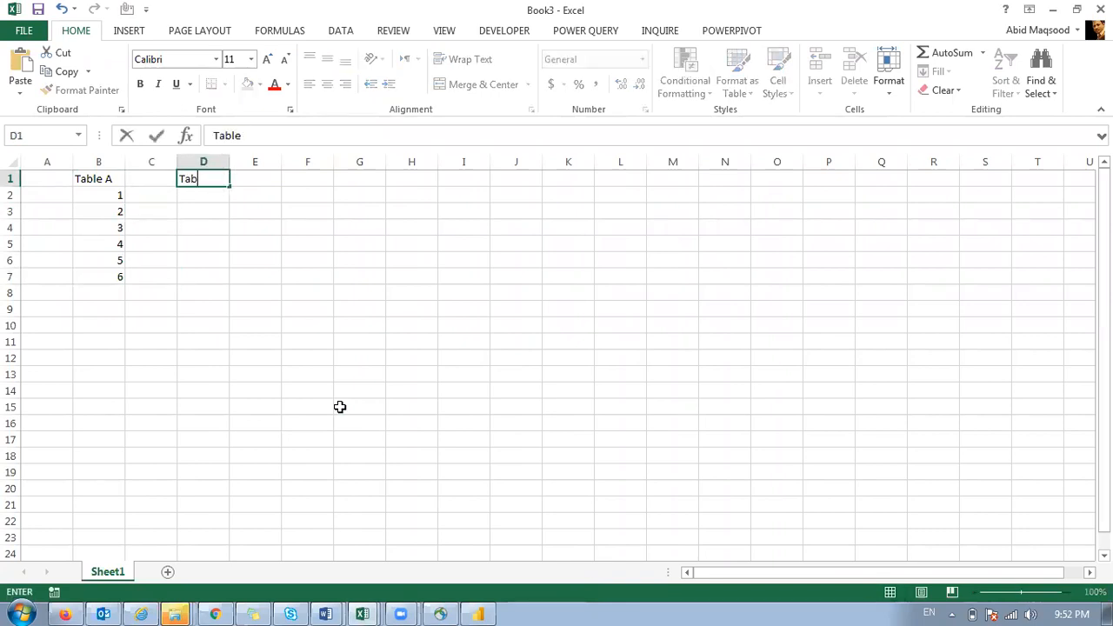
{"action": "type", "text": " B"}
{"action": "key", "text": "Return"}
Step: Fill cells D2:D7 under Table B with the values 1, 2, 3, 1, 2, 3 and return to the heading
{"action": "type", "text": "1"}
{"action": "key", "text": "Return"}
{"action": "type", "text": "2"}
{"action": "key", "text": "Return"}
{"action": "type", "text": "3"}
{"action": "key", "text": "Return"}
{"action": "type", "text": "1"}
{"action": "key", "text": "Return"}
{"action": "type", "text": "12"}
{"action": "key", "text": "Return"}
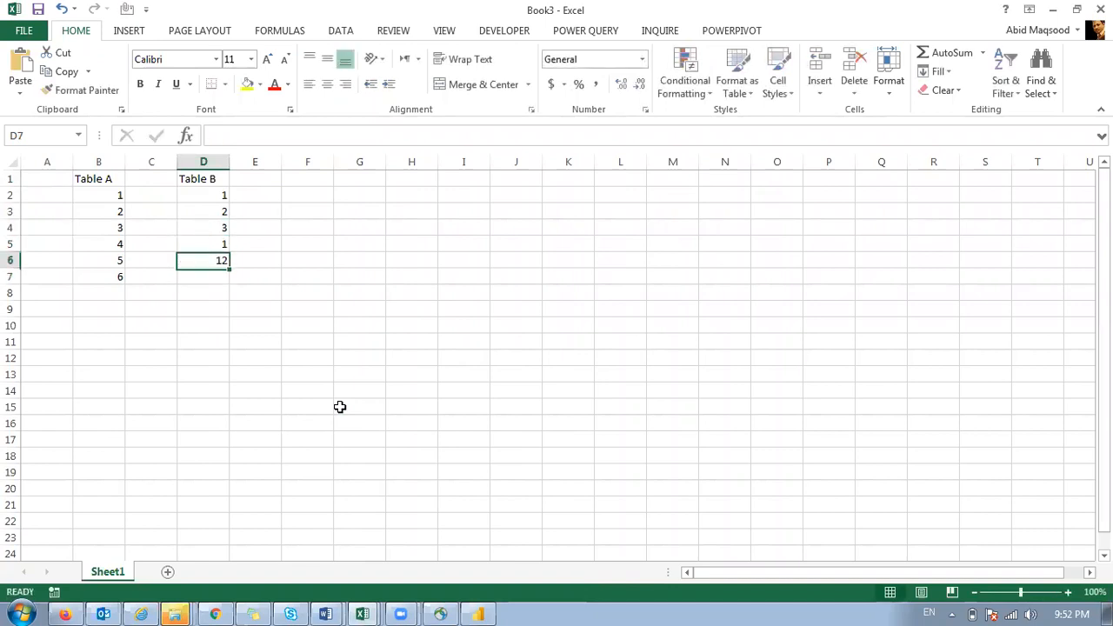
{"action": "type", "text": "3"}
{"action": "key", "text": "Return"}
{"action": "key", "text": "Up"}
{"action": "key", "text": "Up"}
{"action": "key", "text": "ctrl+Up"}
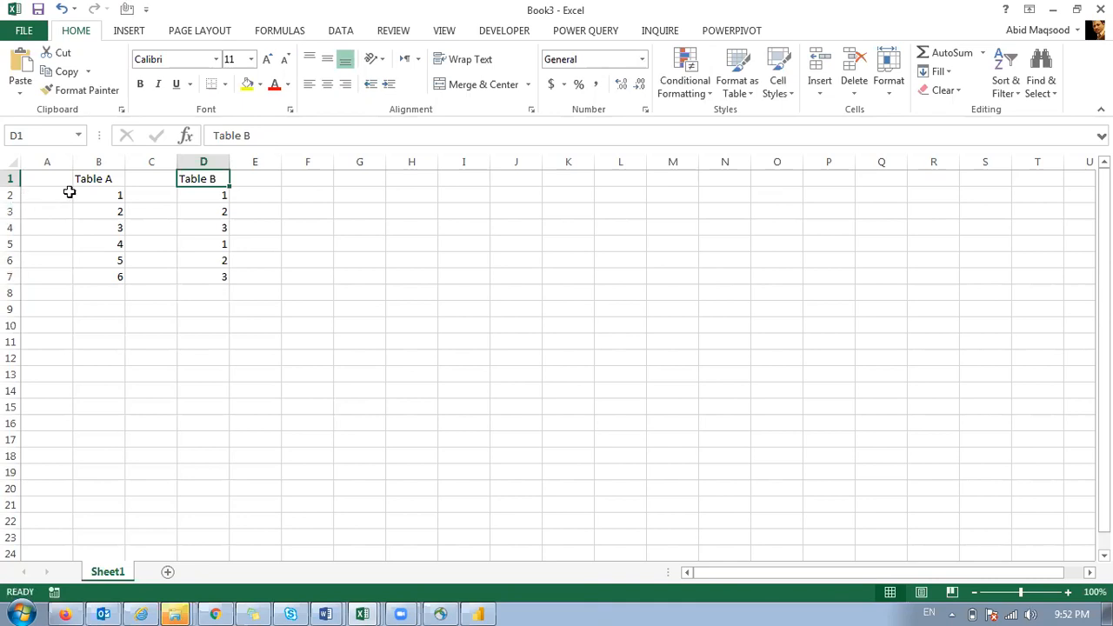
Step: Center the contents of columns B to D both vertically and horizontally
{"action": "left_click_drag", "start_coordinate": [99, 162], "coordinate": [202, 162]}
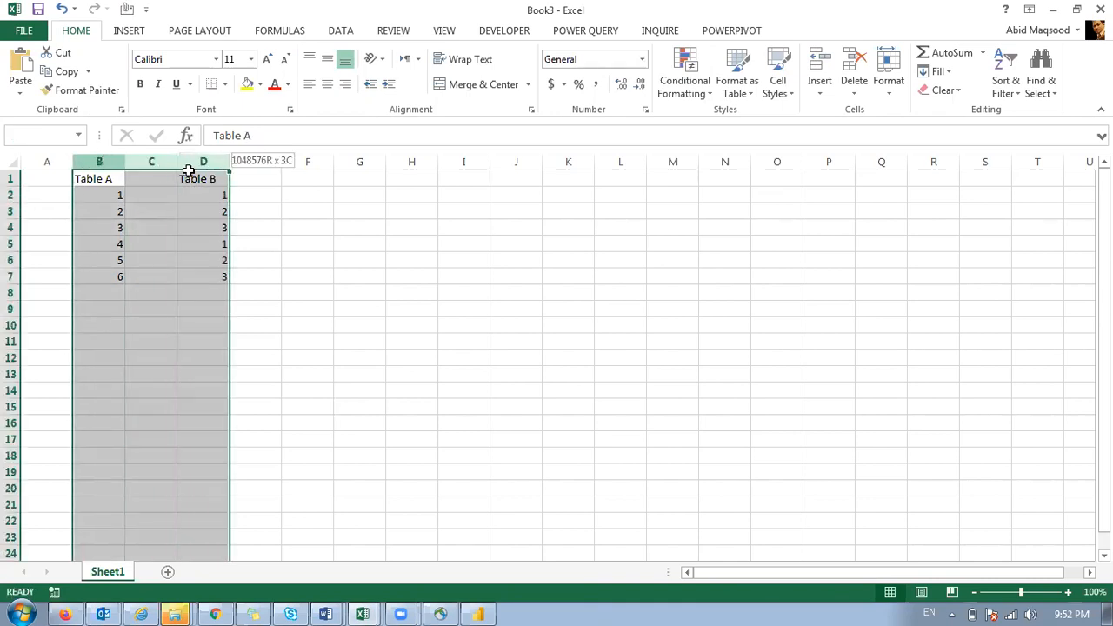
{"action": "left_click", "coordinate": [327, 58]}
{"action": "left_click", "coordinate": [327, 84]}
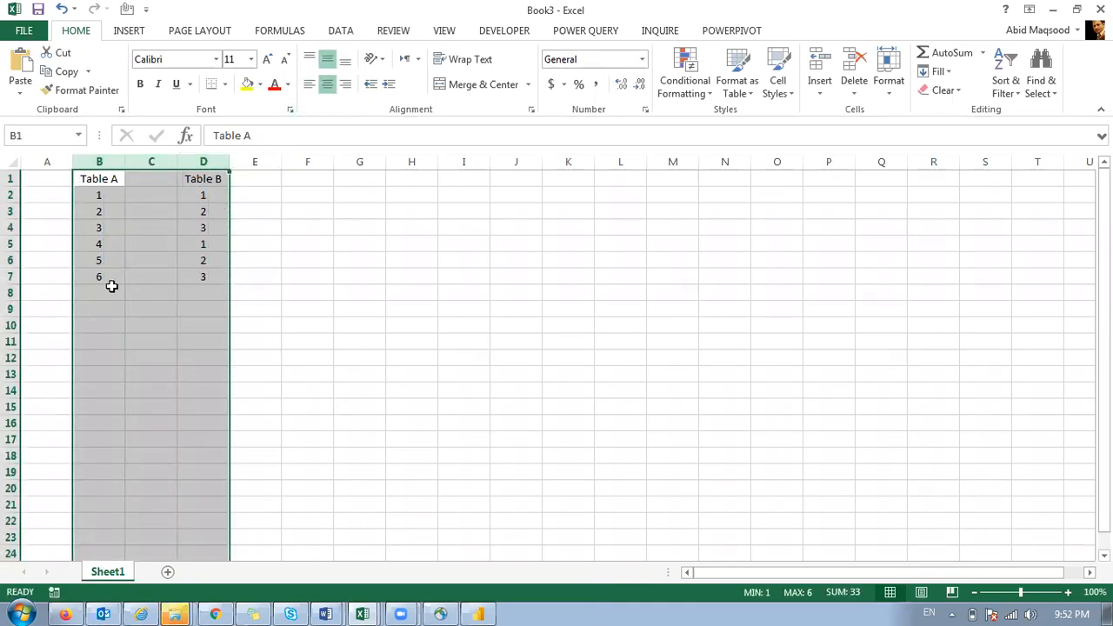
Step: Step through the values under Table A in column B
{"action": "left_click", "coordinate": [111, 286]}
{"action": "key", "text": "Up"}
{"action": "key", "text": "Up"}
{"action": "key", "text": "Up"}
{"action": "key", "text": "Up"}
{"action": "key", "text": "Up"}
{"action": "key", "text": "Up"}
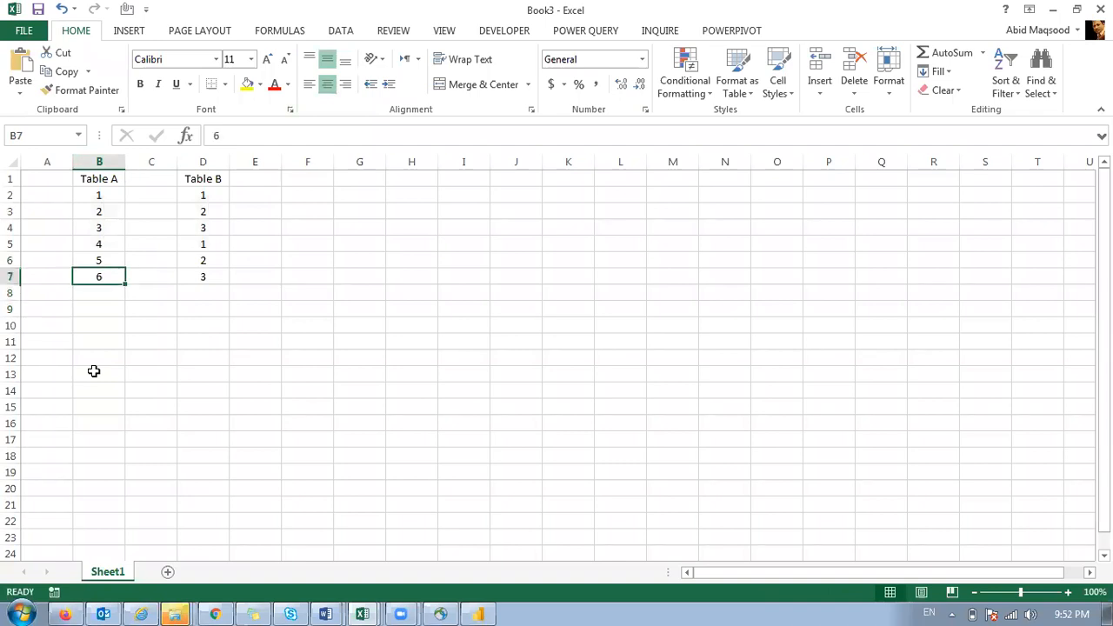
{"action": "key", "text": "ctrl+Down"}
{"action": "key", "text": "ctrl+Up"}
Step: Apply a Duplicate Values conditional formatting rule to the Table A values in B2:B7
{"action": "key", "text": "Down"}
{"action": "key", "text": "ctrl+shift+Down"}
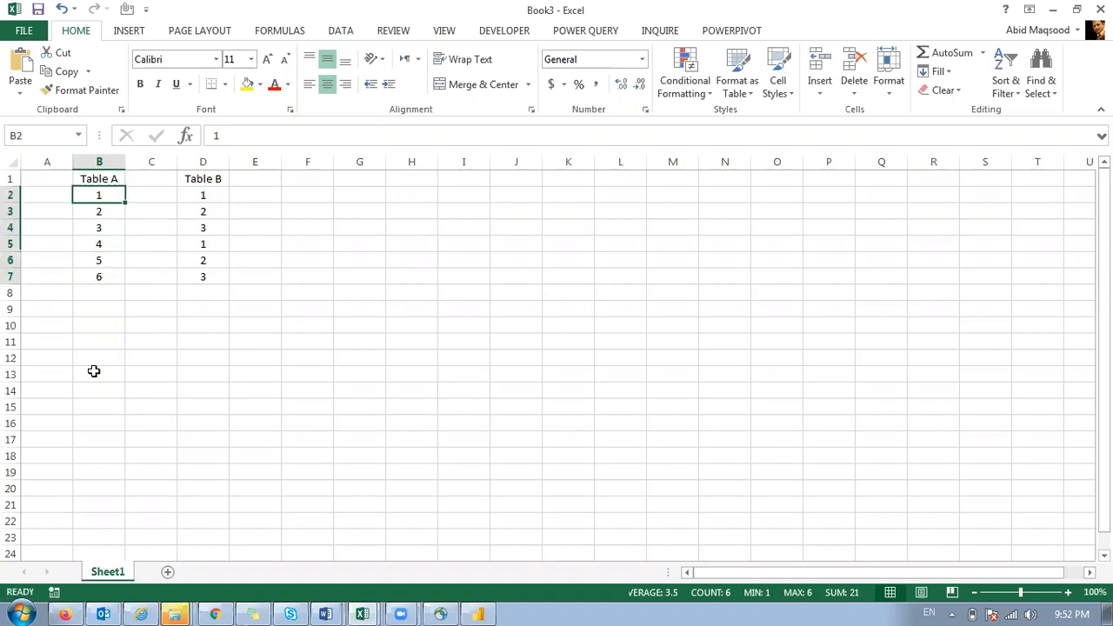
{"action": "left_click", "coordinate": [682, 91]}
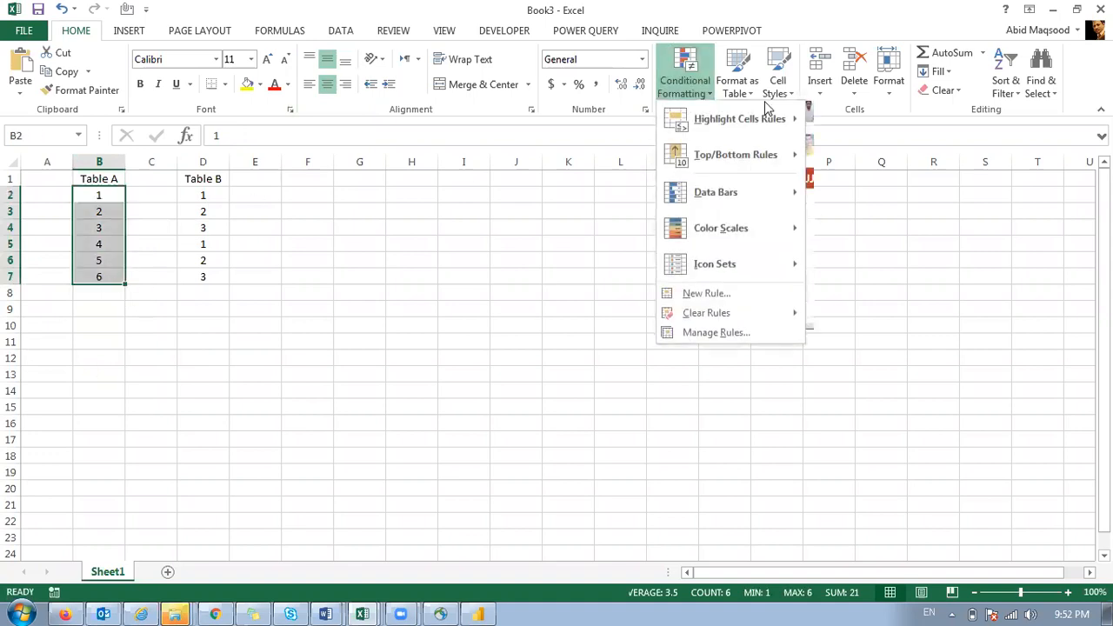
{"action": "key", "text": "Escape"}
{"action": "left_click", "coordinate": [710, 97]}
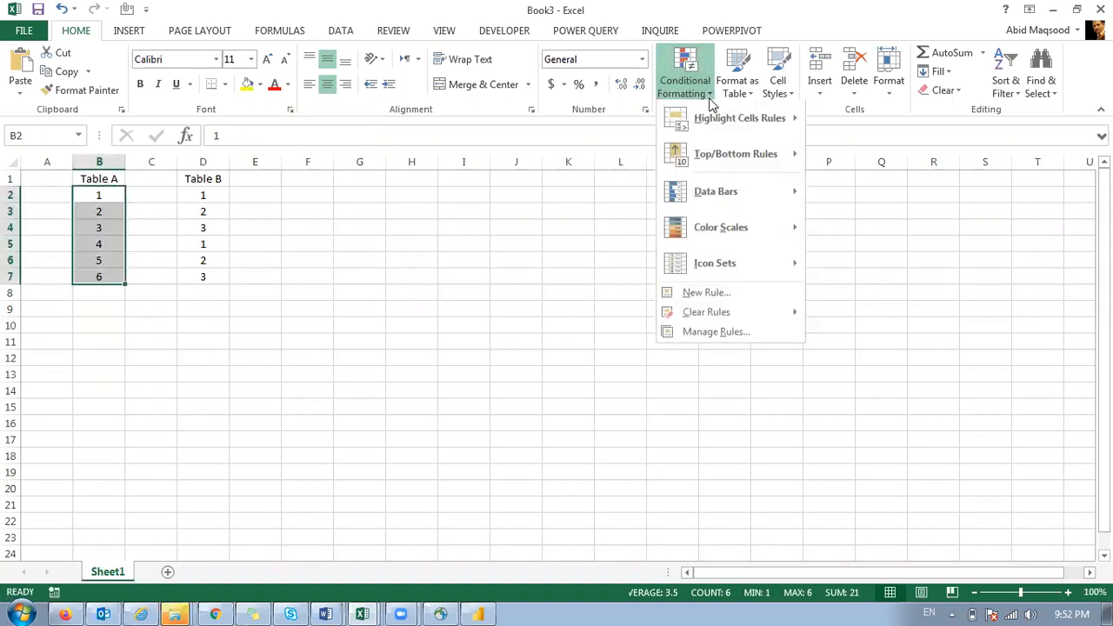
{"action": "mouse_move", "coordinate": [727, 122]}
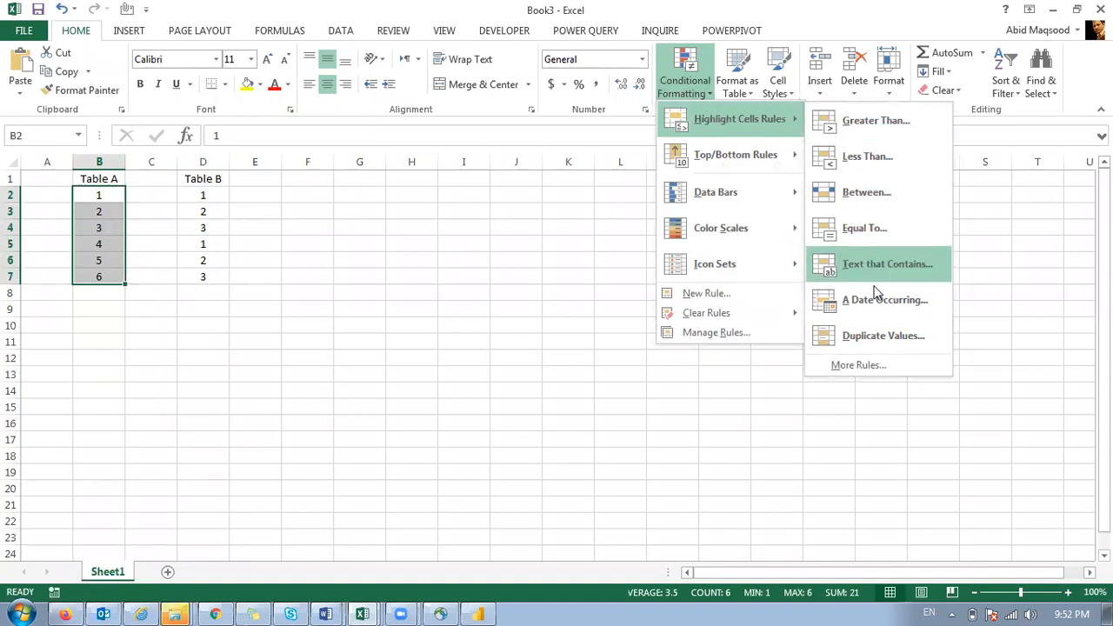
{"action": "left_click", "coordinate": [874, 344]}
{"action": "left_click", "coordinate": [716, 348]}
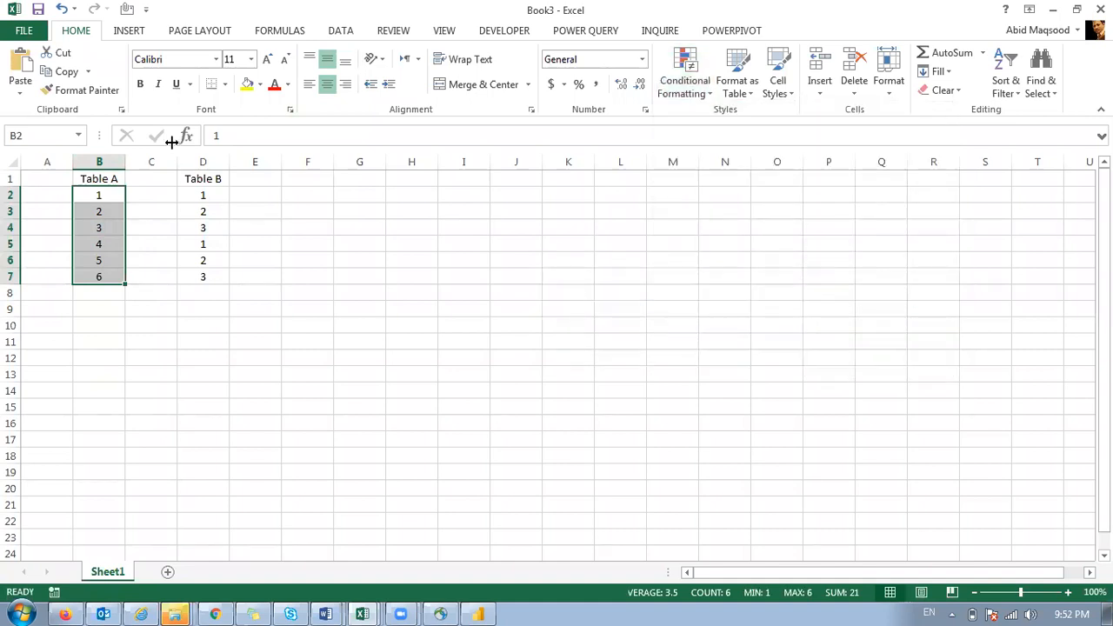
Step: Copy the formatting of B2:B7 onto the Table B values in D2:D7
{"action": "left_click", "coordinate": [87, 90]}
{"action": "left_click_drag", "start_coordinate": [215, 199], "coordinate": [206, 276]}
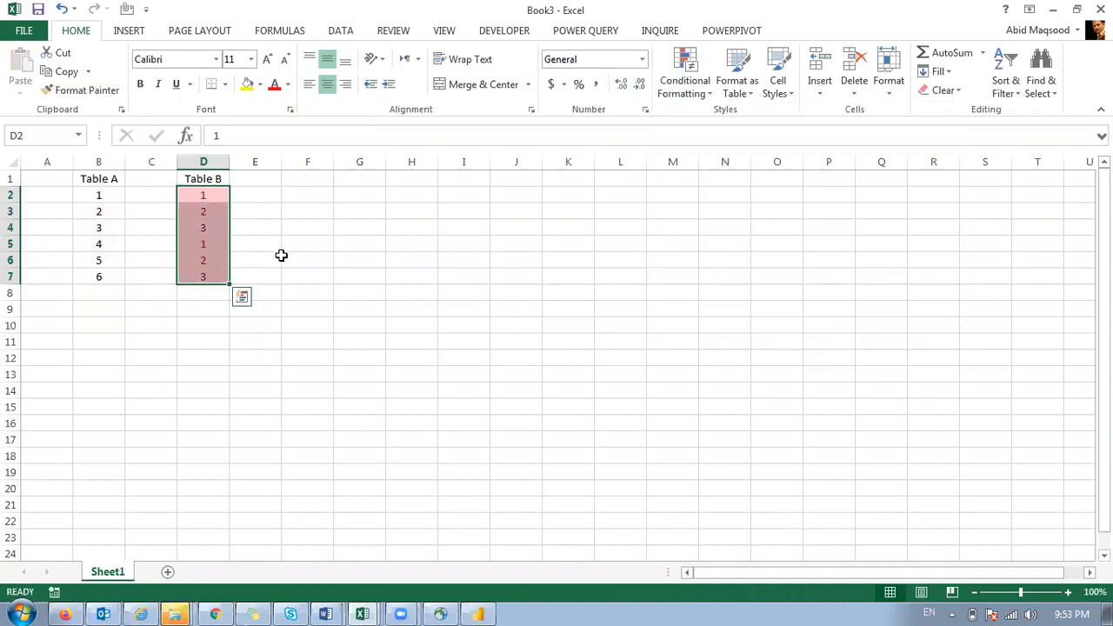
{"action": "left_click", "coordinate": [284, 240]}
Step: Step through the Table B values and the Table A values to compare repeated entries with unique ones
{"action": "left_click", "coordinate": [212, 206]}
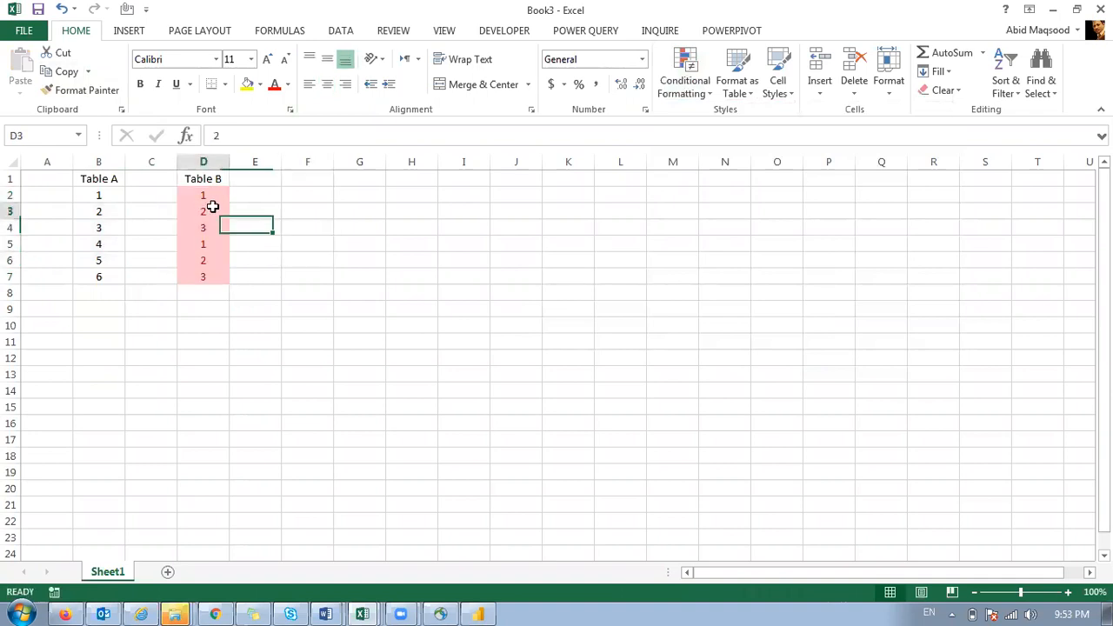
{"action": "key", "text": "Up"}
{"action": "key", "text": "Down"}
{"action": "key", "text": "Down"}
{"action": "key", "text": "Down"}
{"action": "key", "text": "Down"}
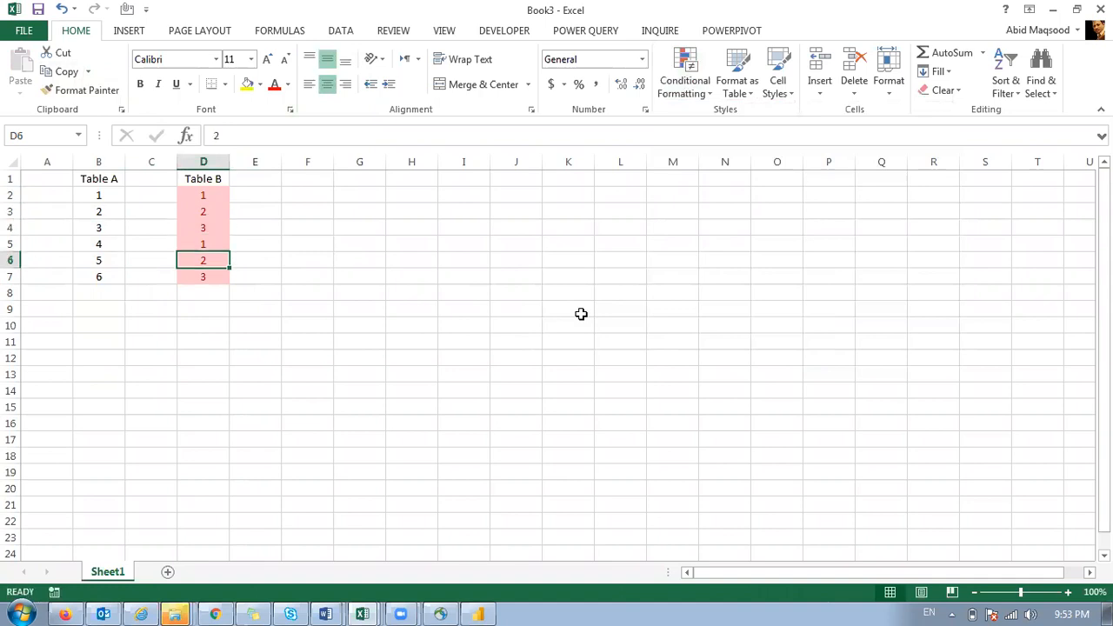
{"action": "key", "text": "Left"}
{"action": "key", "text": "Left"}
{"action": "key", "text": "Up"}
{"action": "key", "text": "Up"}
{"action": "key", "text": "Up"}
{"action": "key", "text": "Up"}
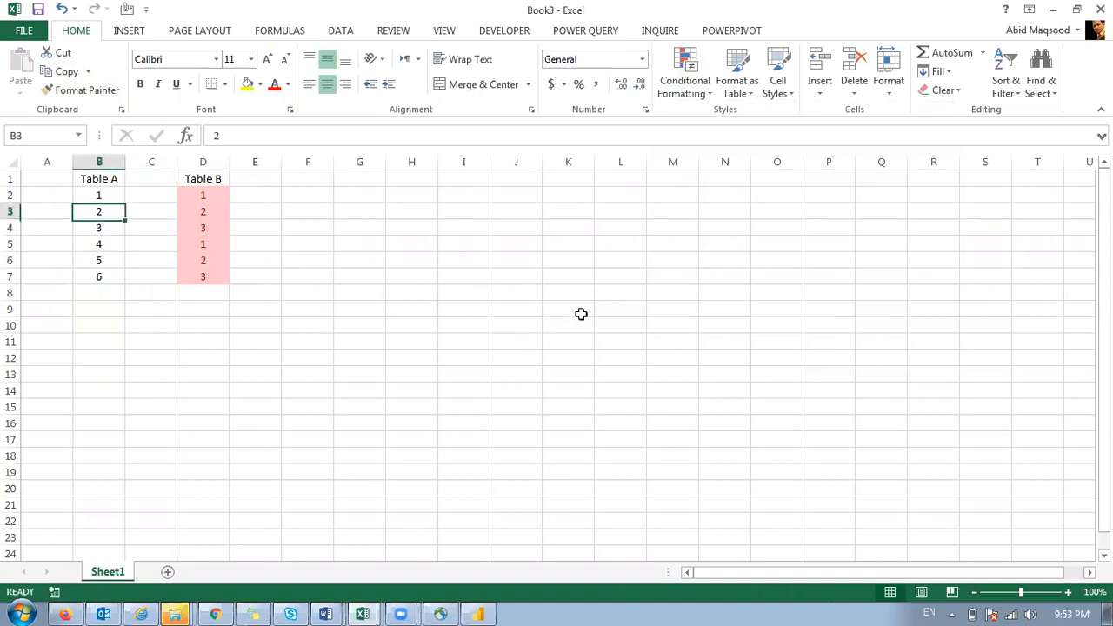
Step: Switch to the Power BI Desktop model view to check the table relationship, and return to the Book3 workbook
{"action": "key", "text": "alt+Tab"}
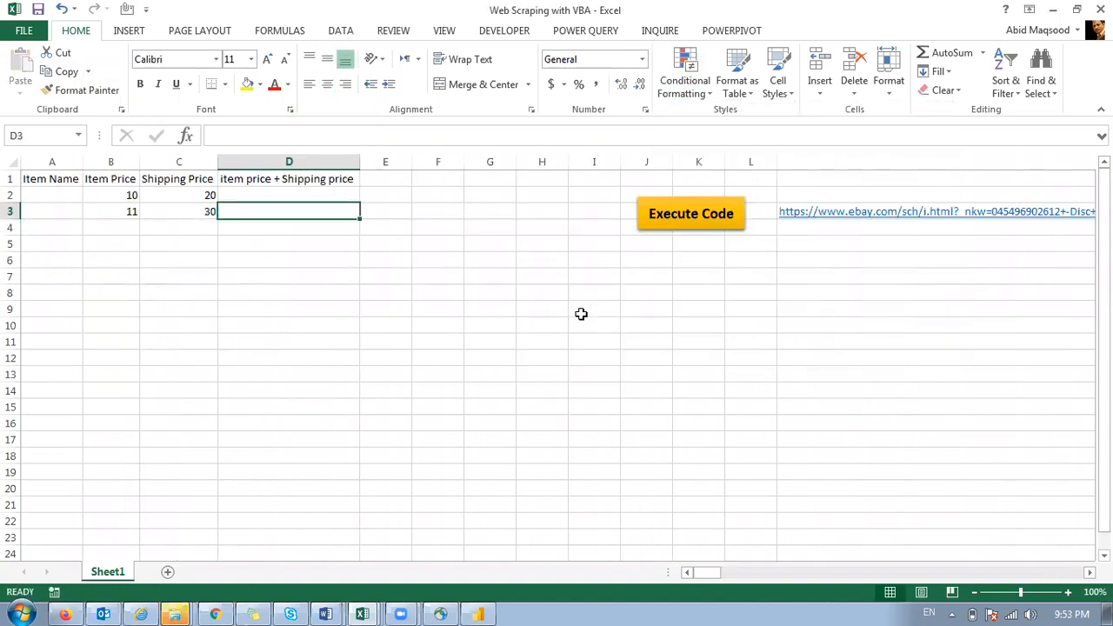
{"action": "key", "text": "alt+Tab"}
{"action": "key", "text": "alt+Tab"}
{"action": "key", "text": "alt+Tab"}
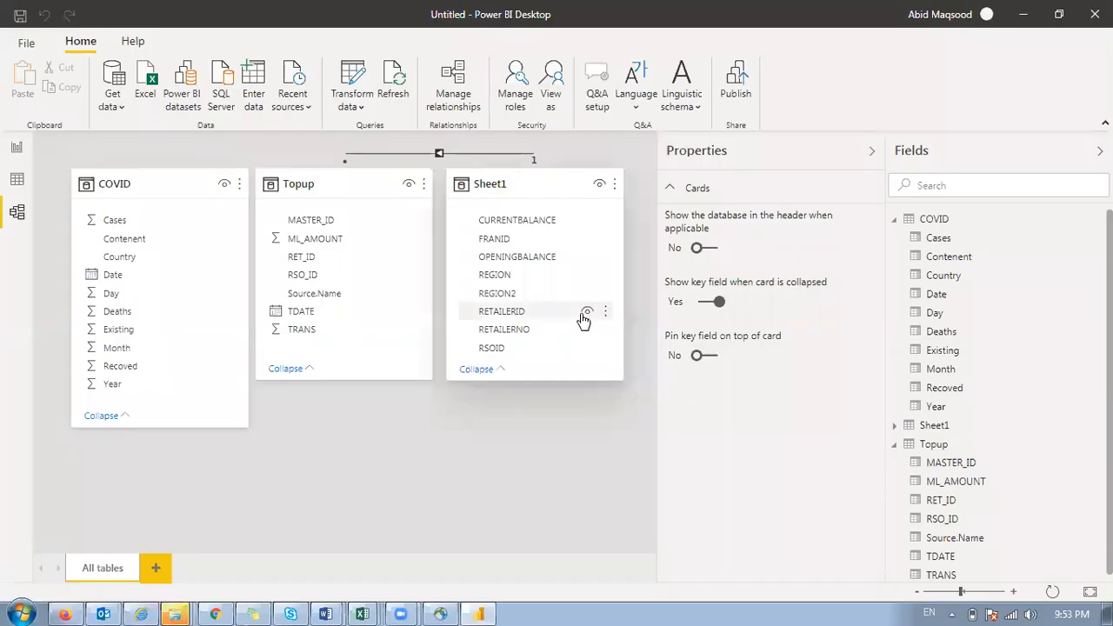
{"action": "key", "text": "alt+Tab"}
{"action": "key", "text": "Left"}
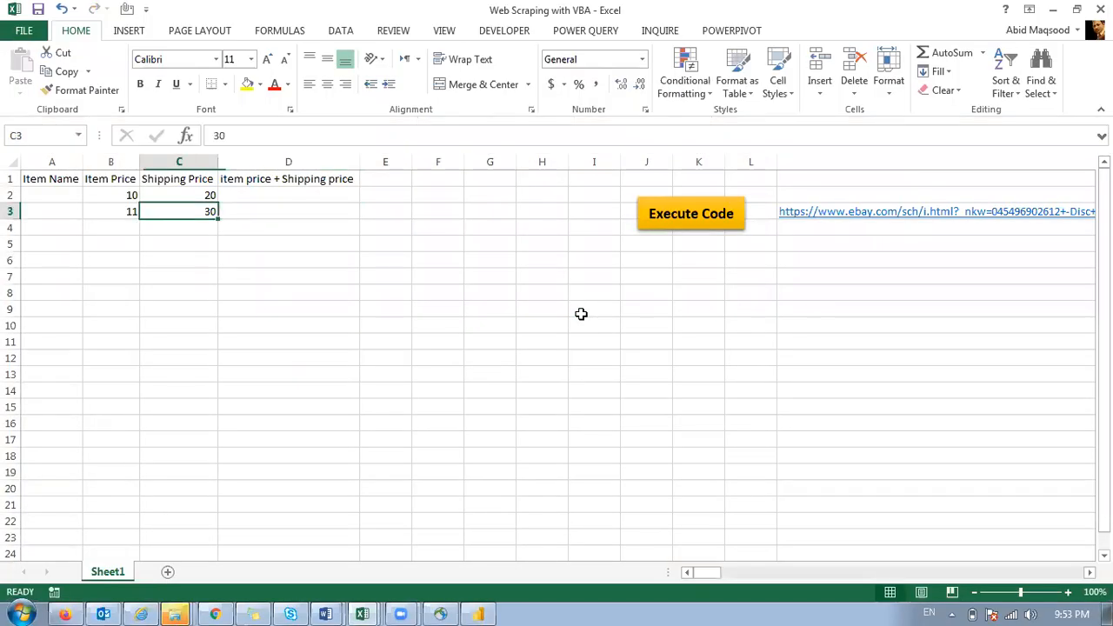
{"action": "key", "text": "alt+Tab"}
{"action": "key", "text": "alt+Tab"}
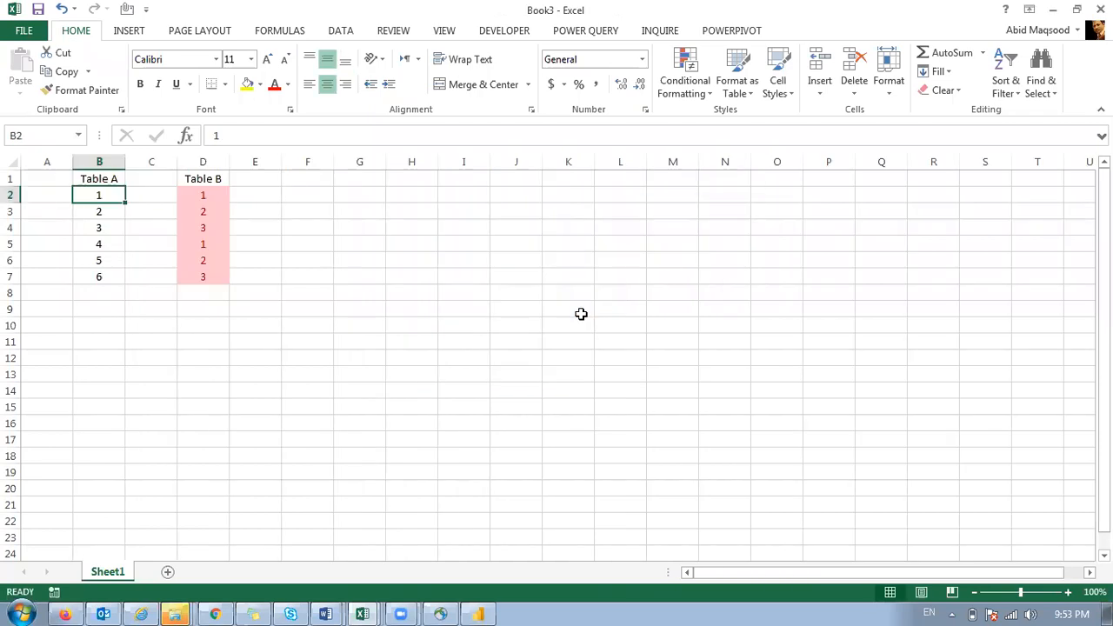
Step: Select the Table A values and the Table B values in turn to compare the two columns
{"action": "key", "text": "shift+Down"}
{"action": "key", "text": "shift+Down"}
{"action": "key", "text": "shift+Down"}
{"action": "key", "text": "shift+Down"}
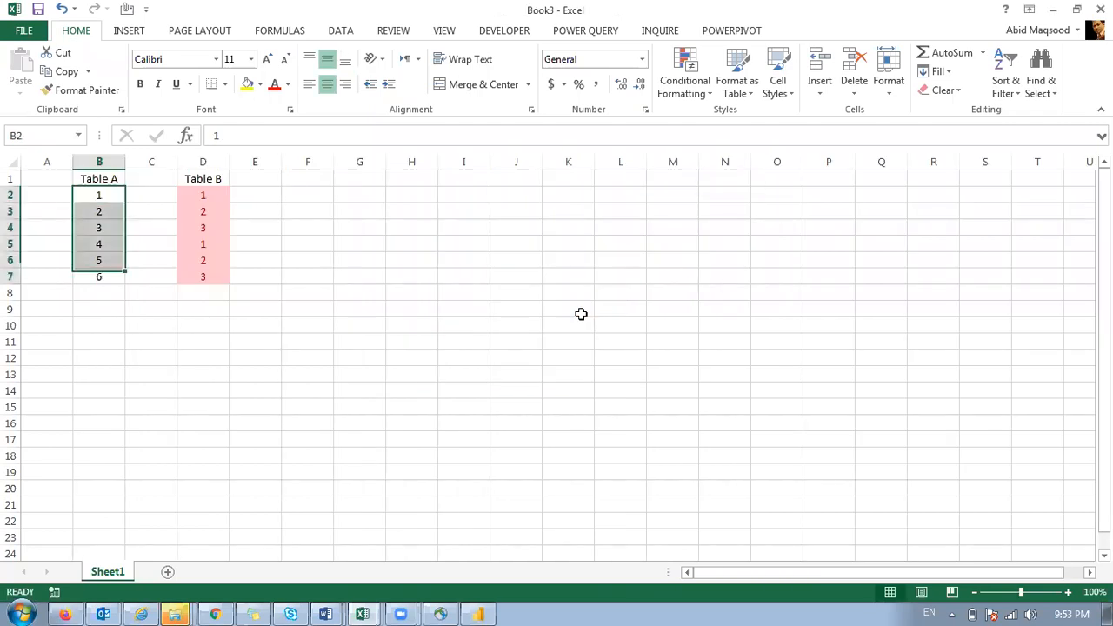
{"action": "key", "text": "Right"}
{"action": "key", "text": "Right"}
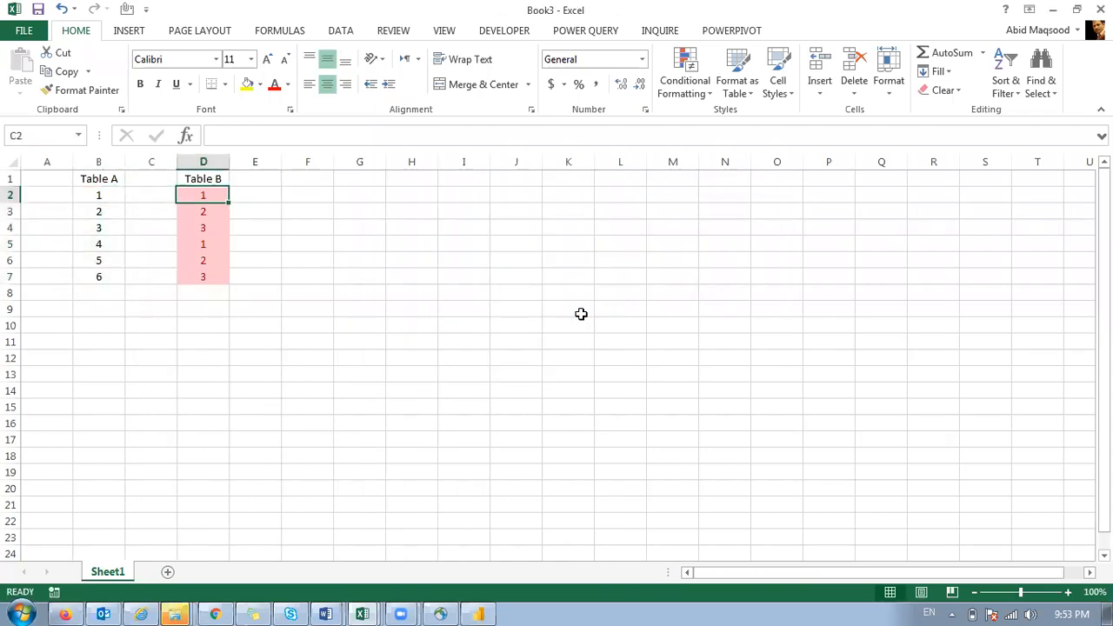
{"action": "key", "text": "ctrl+shift+Down"}
{"action": "key", "text": "Left"}
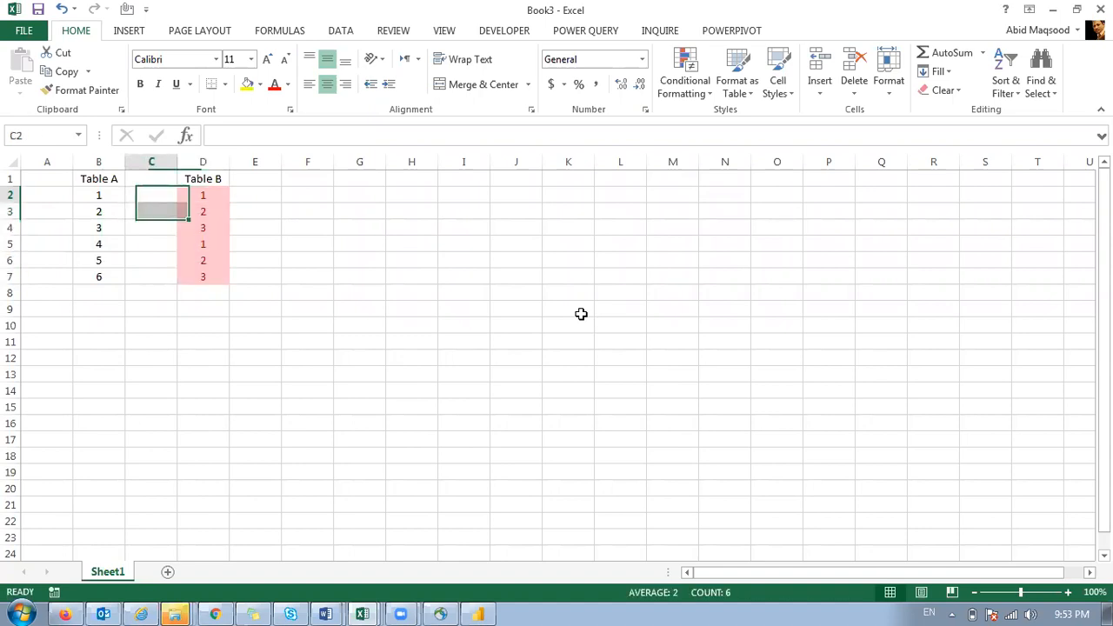
{"action": "key", "text": "Left"}
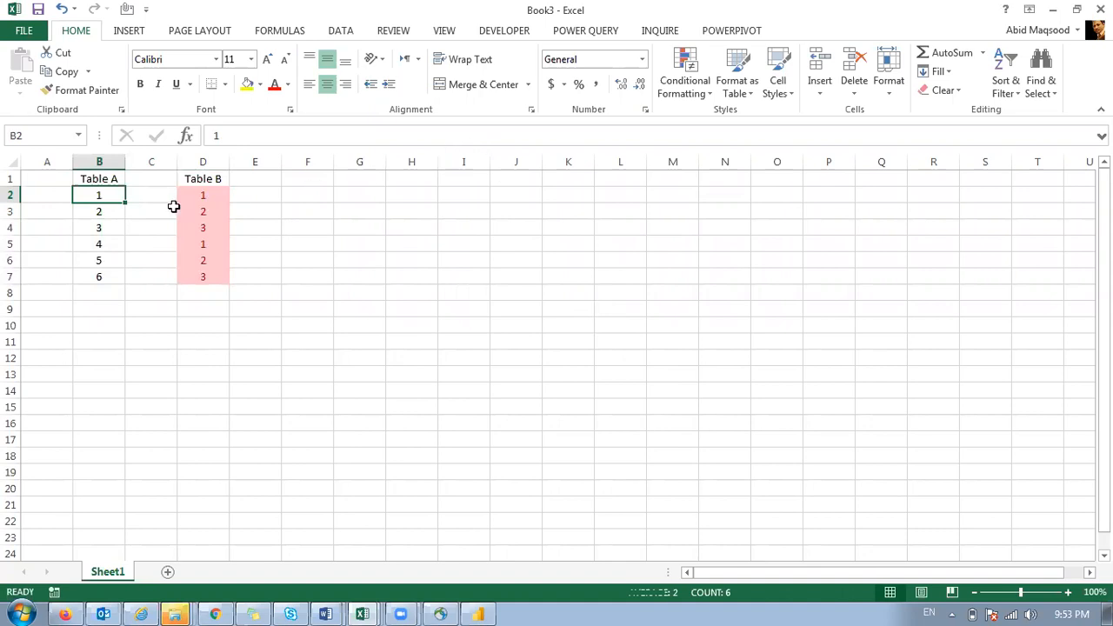
Step: Fill cell B2 under Table A yellow and copy its formatting to cell D2 under Table B
{"action": "left_click", "coordinate": [81, 93]}
{"action": "left_click", "coordinate": [206, 194]}
Step: Compare the Table A values 1, 2 and 3 with their matches in Table B, and examine 4 to 6 and both columns
{"action": "left_click_drag", "start_coordinate": [111, 190], "coordinate": [206, 192]}
{"action": "left_click_drag", "start_coordinate": [106, 211], "coordinate": [213, 211]}
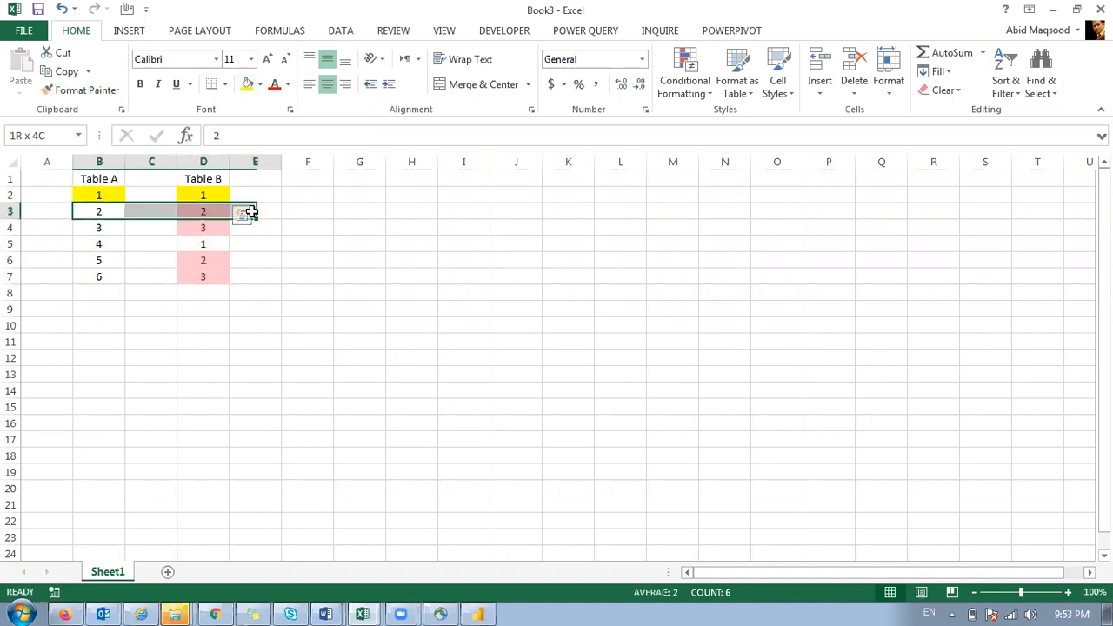
{"action": "left_click_drag", "start_coordinate": [104, 228], "coordinate": [199, 229]}
{"action": "left_click", "coordinate": [107, 201]}
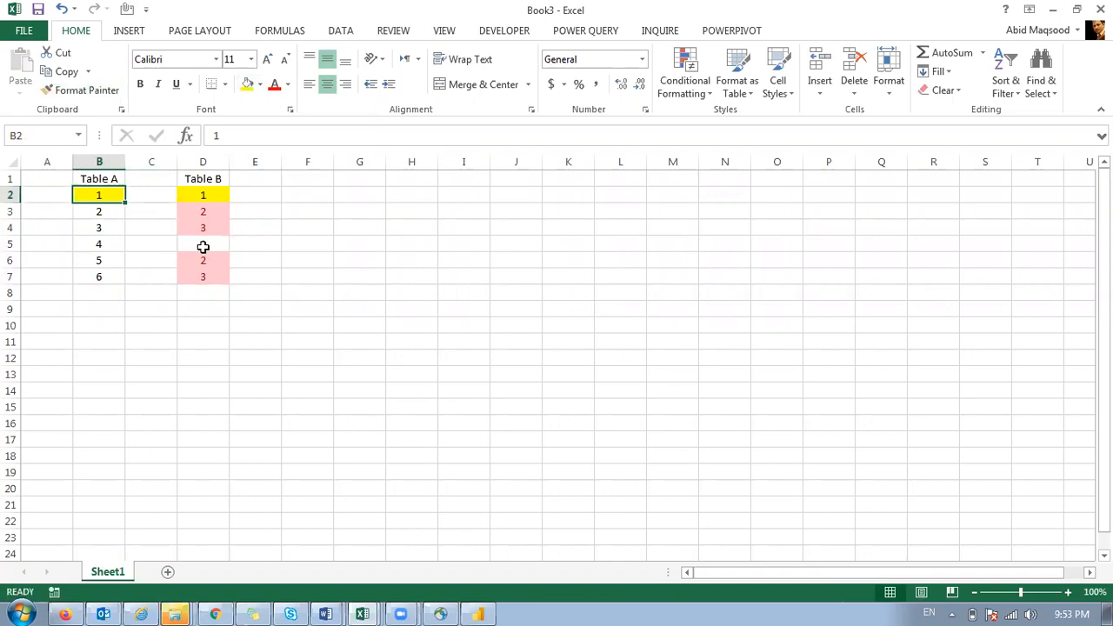
{"action": "left_click", "coordinate": [203, 246], "text": "shift"}
{"action": "left_click", "coordinate": [105, 212]}
{"action": "left_click", "coordinate": [194, 255], "text": "shift"}
{"action": "left_click", "coordinate": [111, 228]}
{"action": "left_click", "coordinate": [212, 278], "text": "shift"}
{"action": "left_click_drag", "start_coordinate": [87, 246], "coordinate": [92, 275]}
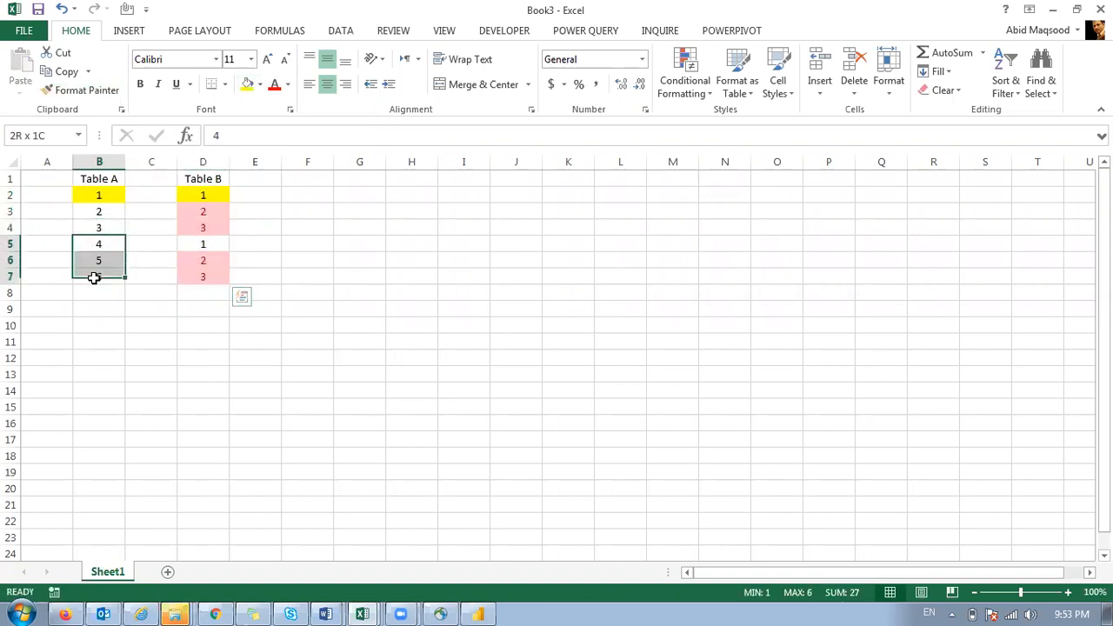
{"action": "left_click", "coordinate": [269, 210]}
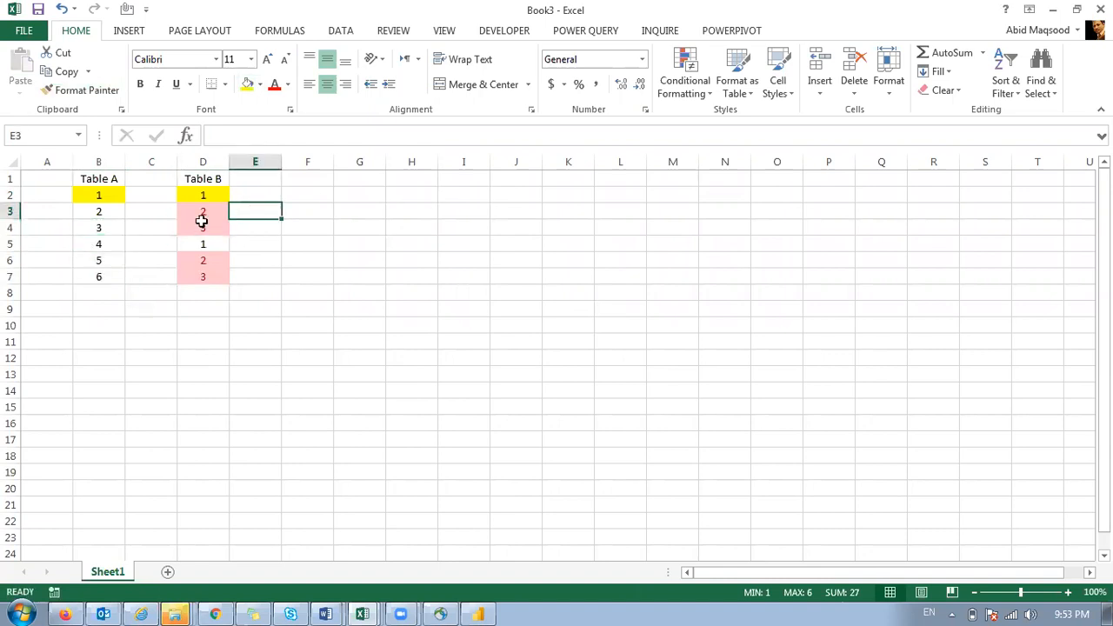
{"action": "left_click", "coordinate": [99, 213]}
{"action": "left_click", "coordinate": [99, 162]}
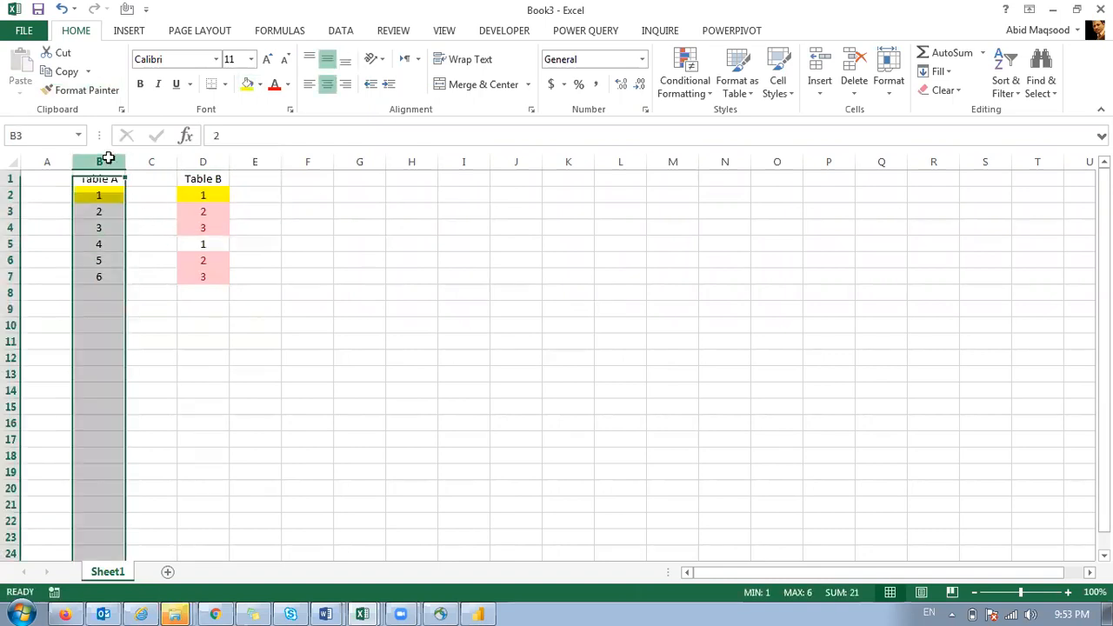
{"action": "left_click", "coordinate": [206, 162], "text": "ctrl"}
Step: Label the relationship below the tables by entering 1 in B9, to in C9 and Many in D9
{"action": "left_click", "coordinate": [120, 311]}
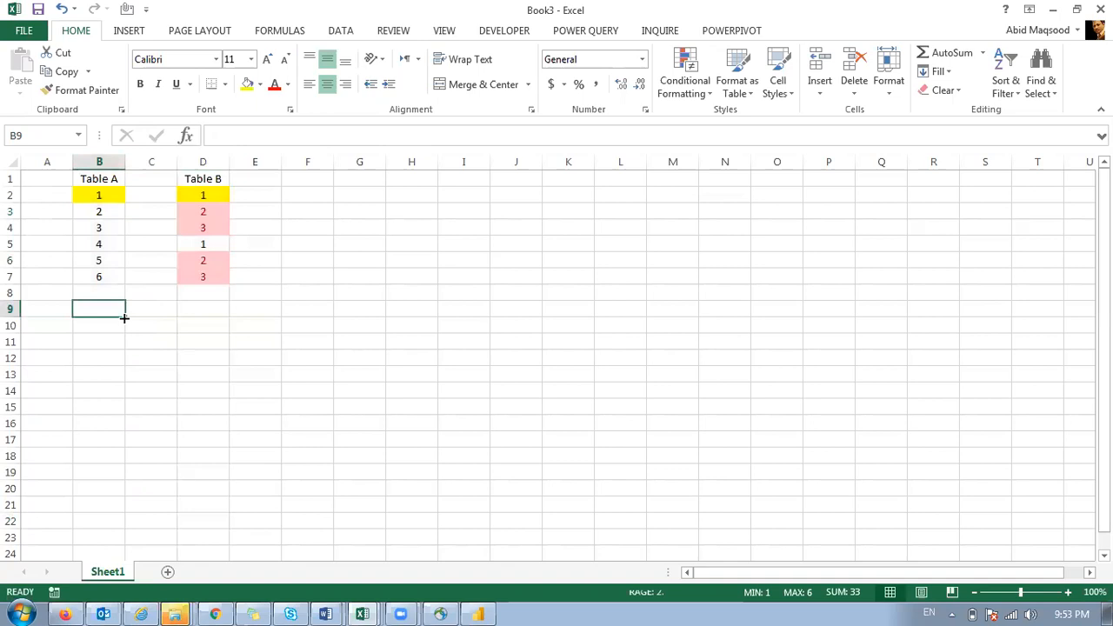
{"action": "type", "text": "1"}
{"action": "key", "text": "Tab"}
{"action": "type", "text": "to"}
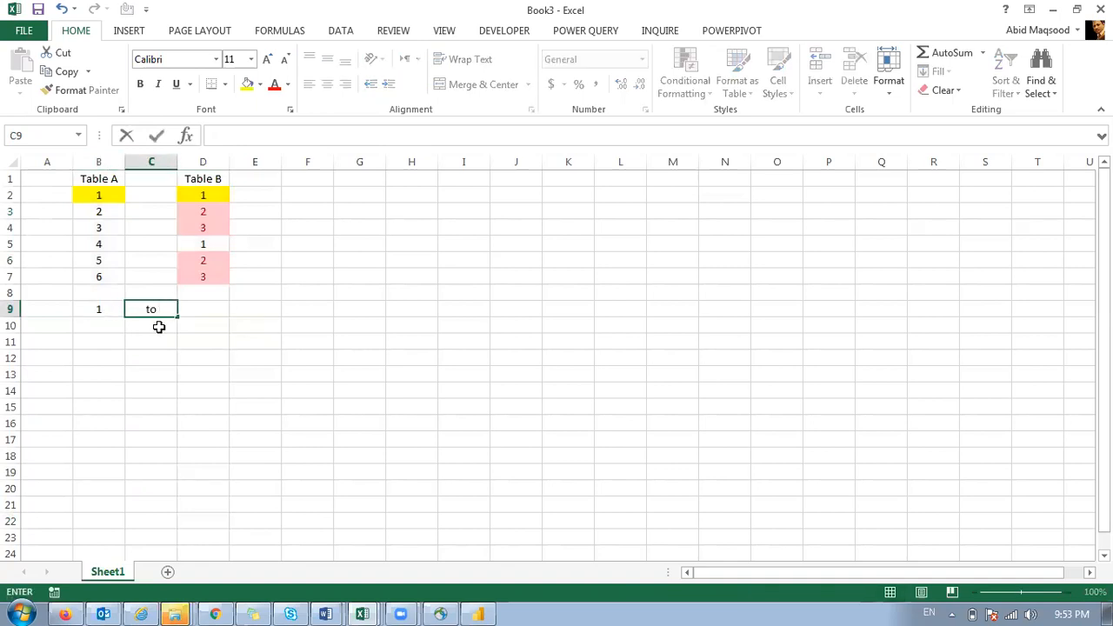
{"action": "key", "text": "Tab"}
{"action": "type", "text": "Many"}
{"action": "left_click", "coordinate": [159, 326]}
Step: Copy the whole example block B1:D9, including the 1 to Many label, to a new block starting at G1
{"action": "key", "text": "ctrl+Up"}
{"action": "key", "text": "ctrl+Up"}
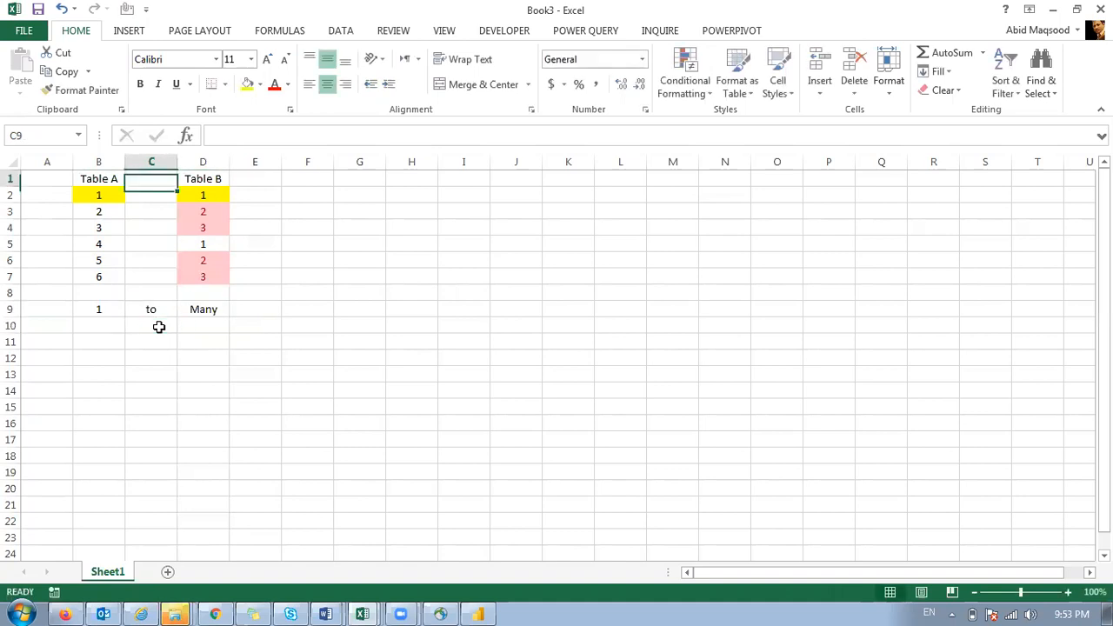
{"action": "key", "text": "Left"}
{"action": "key", "text": "shift+Right"}
{"action": "key", "text": "shift+Right"}
{"action": "key", "text": "shift+Down"}
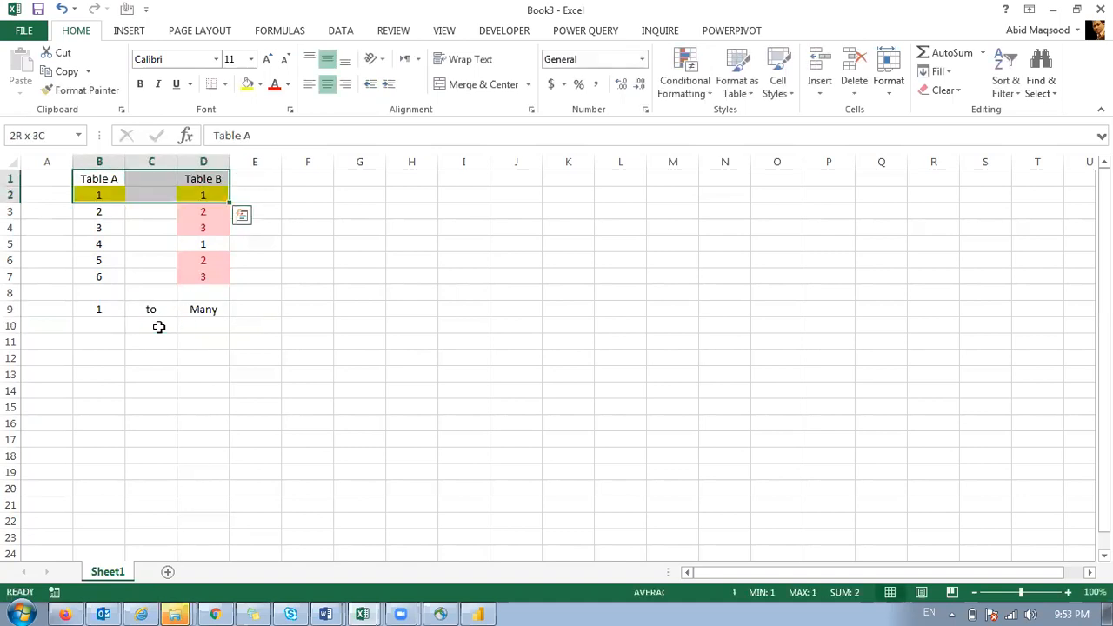
{"action": "key", "text": "shift+Down"}
{"action": "key", "text": "shift+Down"}
{"action": "key", "text": "shift+Down"}
{"action": "key", "text": "shift+Down"}
{"action": "key", "text": "shift+Down"}
{"action": "key", "text": "shift+Down"}
{"action": "key", "text": "shift+Down"}
{"action": "key", "text": "shift+Down"}
{"action": "key", "text": "shift+Up"}
{"action": "key", "text": "ctrl+c"}
{"action": "key", "text": "Right"}
{"action": "key", "text": "Right"}
{"action": "key", "text": "Right"}
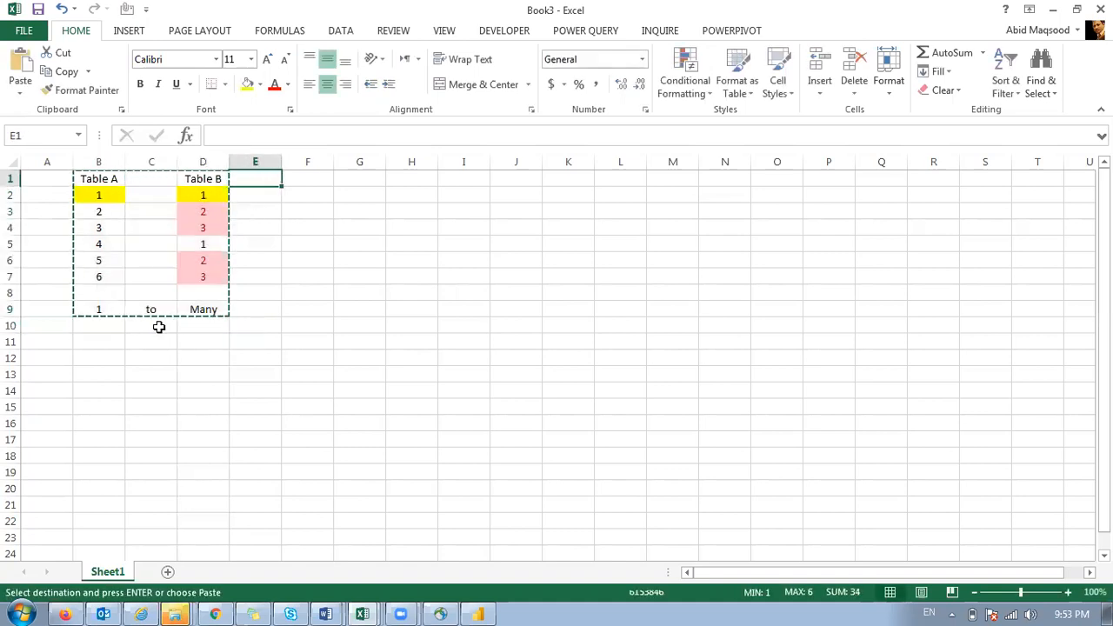
{"action": "key", "text": "Right"}
{"action": "key", "text": "Right"}
{"action": "key", "text": "ctrl+v"}
Step: Replace the copied block's Table B values in I2:I7 with a copy of its Table A values from G2:G7
{"action": "key", "text": "Down"}
{"action": "key", "text": "shift+Down"}
{"action": "key", "text": "shift+Down"}
{"action": "key", "text": "shift+Down"}
{"action": "key", "text": "shift+Down"}
{"action": "key", "text": "shift+Down"}
{"action": "key", "text": "ctrl+c"}
{"action": "key", "text": "Right"}
{"action": "key", "text": "shift+Down"}
{"action": "key", "text": "Right"}
{"action": "key", "text": "ctrl+v"}
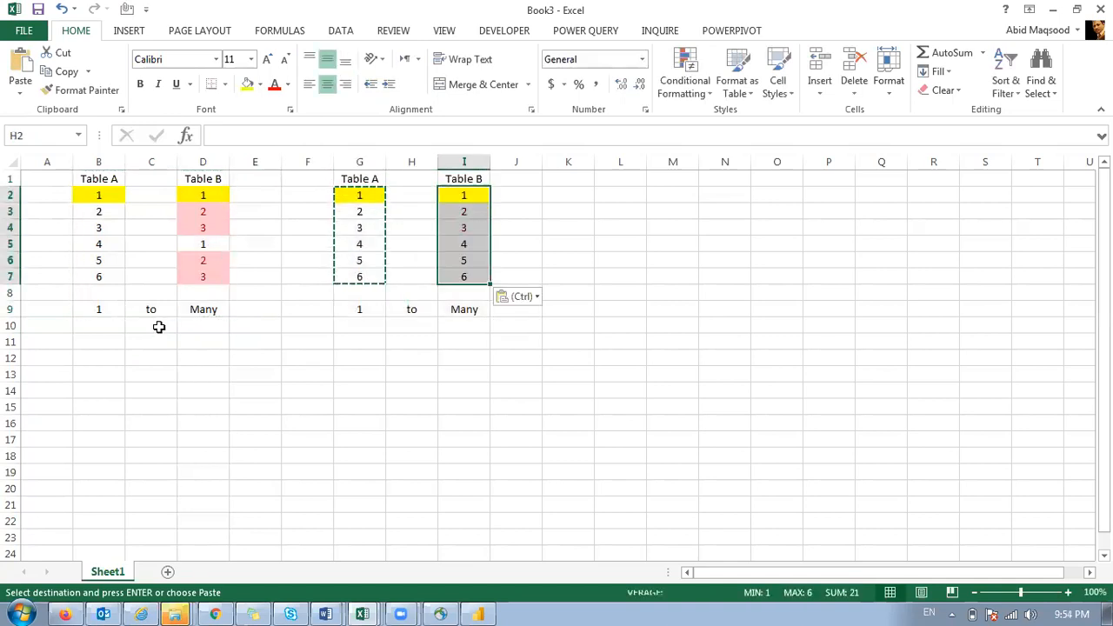
{"action": "key", "text": "Escape"}
{"action": "key", "text": "Left"}
{"action": "key", "text": "Left"}
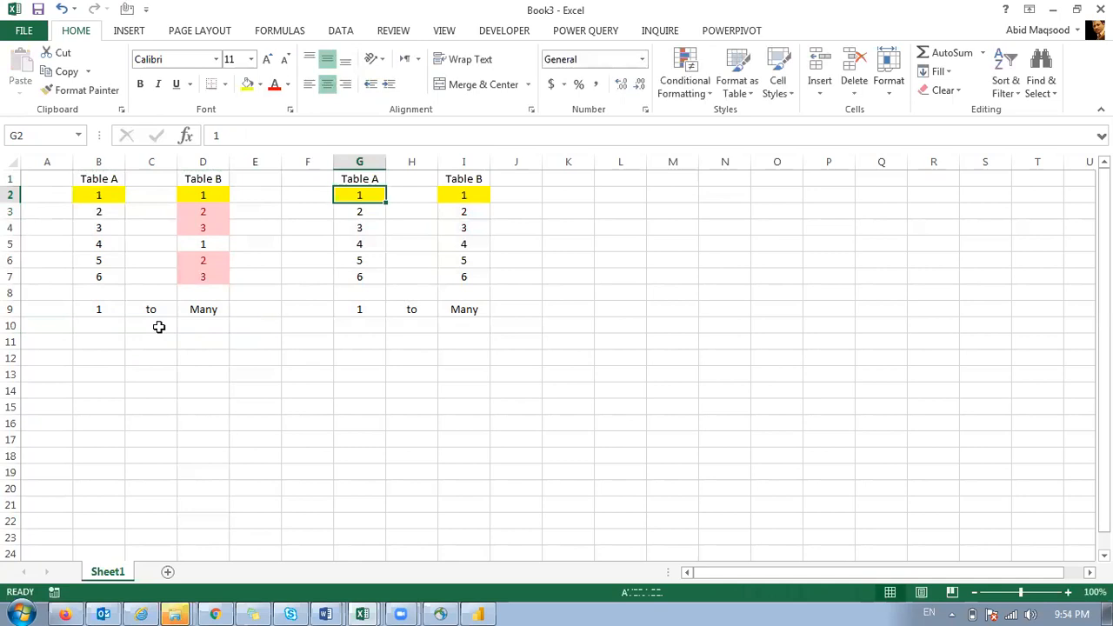
Step: Change the second block's relationship label to 1 to 1 by entering 1 in cell I9
{"action": "key", "text": "Right"}
{"action": "key", "text": "Right"}
{"action": "key", "text": "Down"}
{"action": "key", "text": "Down"}
{"action": "key", "text": "Down"}
{"action": "key", "text": "Down"}
{"action": "key", "text": "Down"}
{"action": "key", "text": "Down"}
{"action": "key", "text": "Down"}
{"action": "type", "text": "1"}
{"action": "key", "text": "Return"}
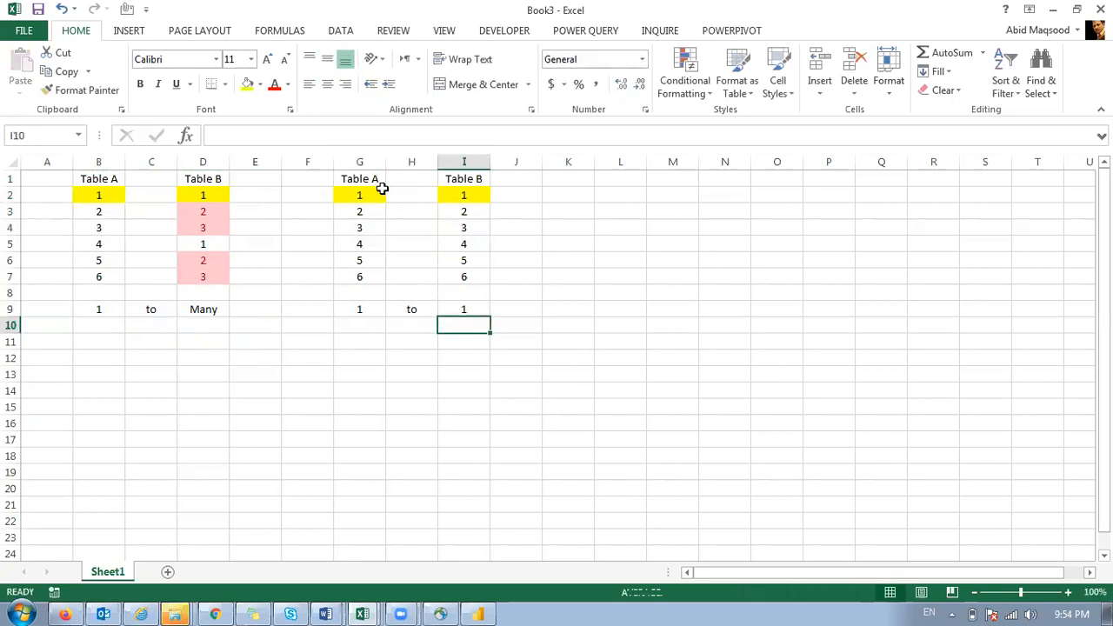
Step: Copy columns G to I with the second example into columns K to M
{"action": "left_click", "coordinate": [365, 157]}
{"action": "left_click_drag", "start_coordinate": [365, 157], "coordinate": [452, 162]}
{"action": "key", "text": "ctrl+c"}
{"action": "left_click", "coordinate": [568, 162]}
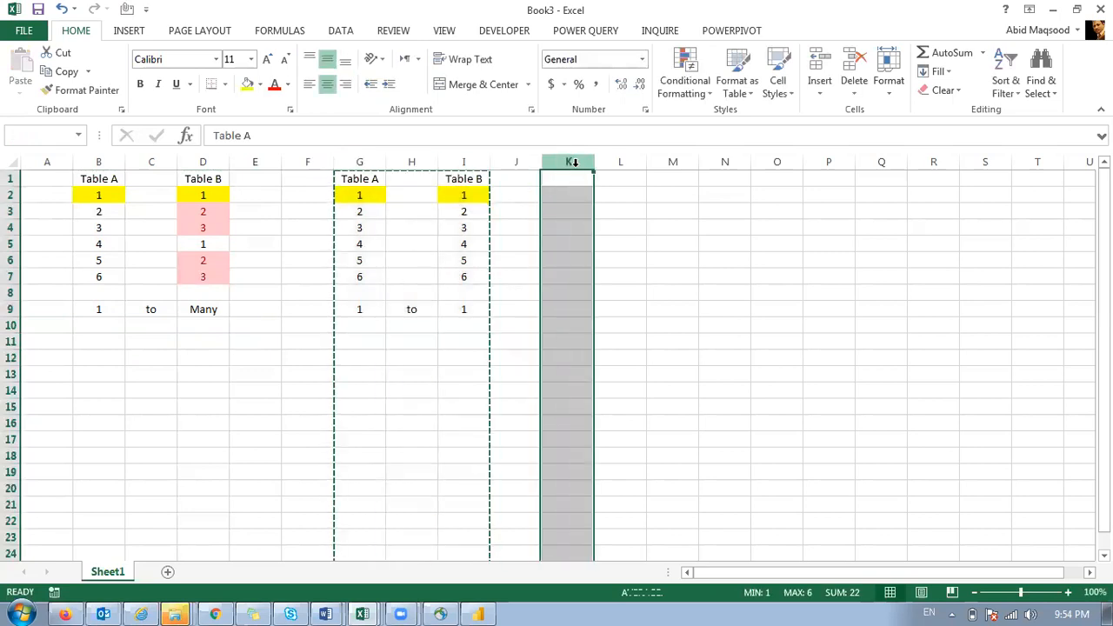
{"action": "key", "text": "ctrl+v"}
{"action": "key", "text": "Escape"}
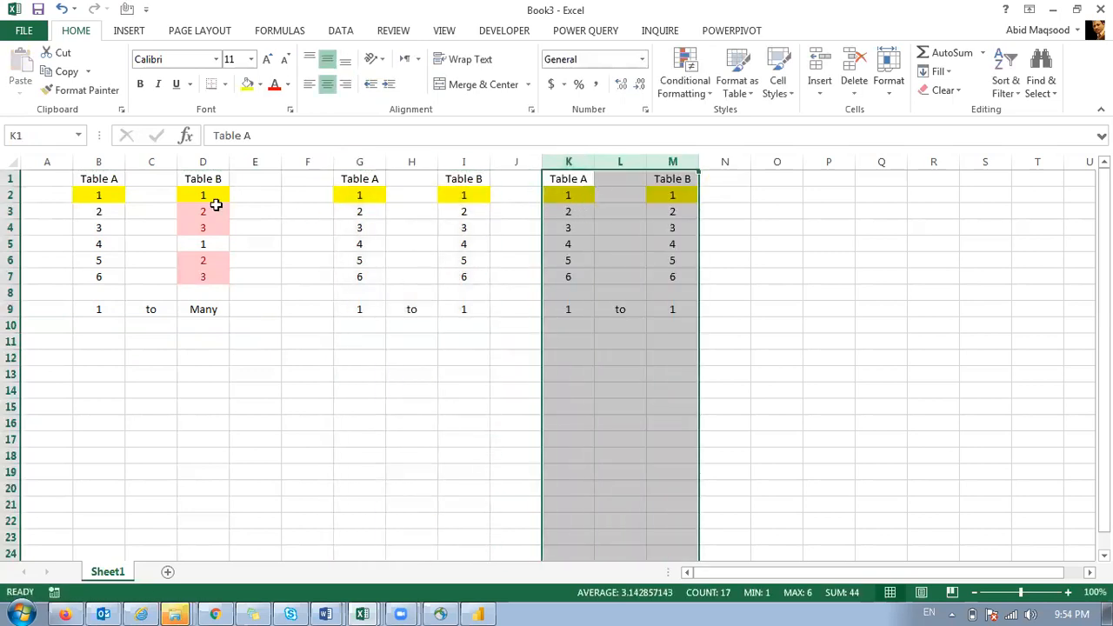
Step: Paste the repeated Table B values from D2:D7 over both K2:K7 and M2:M7 in the third block
{"action": "left_click_drag", "start_coordinate": [209, 197], "coordinate": [204, 273]}
{"action": "key", "text": "ctrl+c"}
{"action": "left_click", "coordinate": [561, 195]}
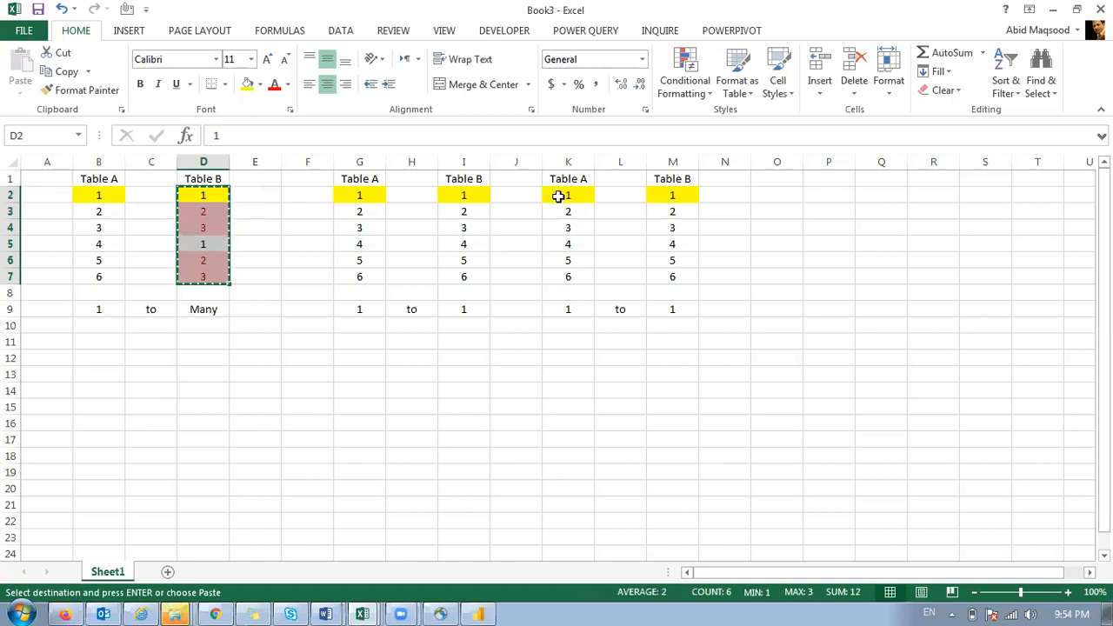
{"action": "key", "text": "ctrl+v"}
{"action": "left_click", "coordinate": [675, 192]}
{"action": "key", "text": "ctrl+v"}
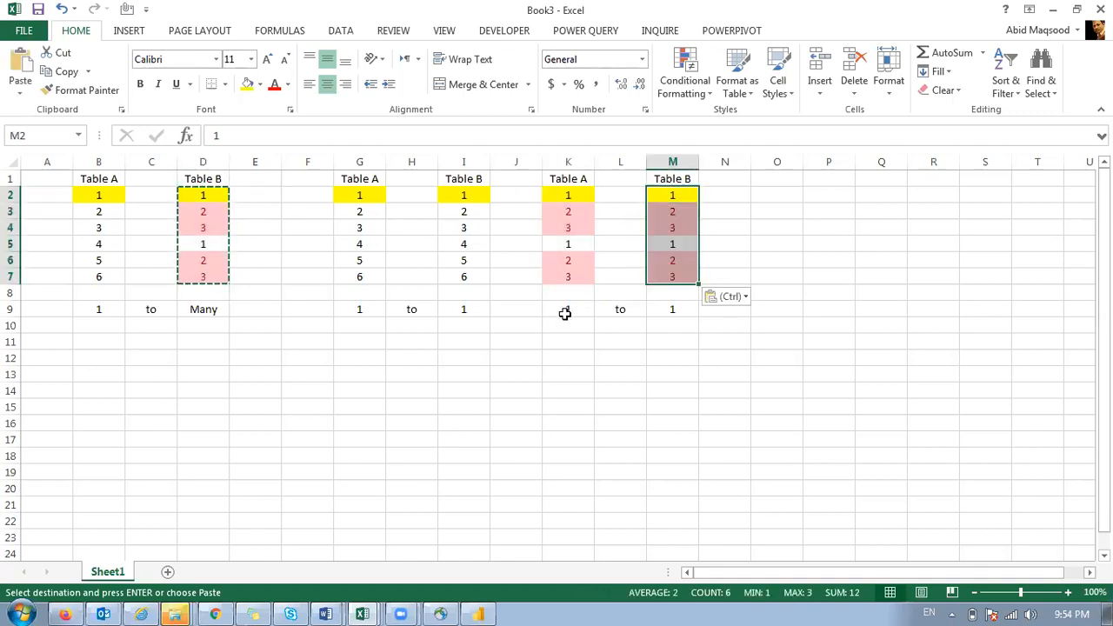
Step: Label the third block's relationship as many to Many by entering many in K9 and Many in M9
{"action": "left_click", "coordinate": [565, 313]}
{"action": "type", "text": "many"}
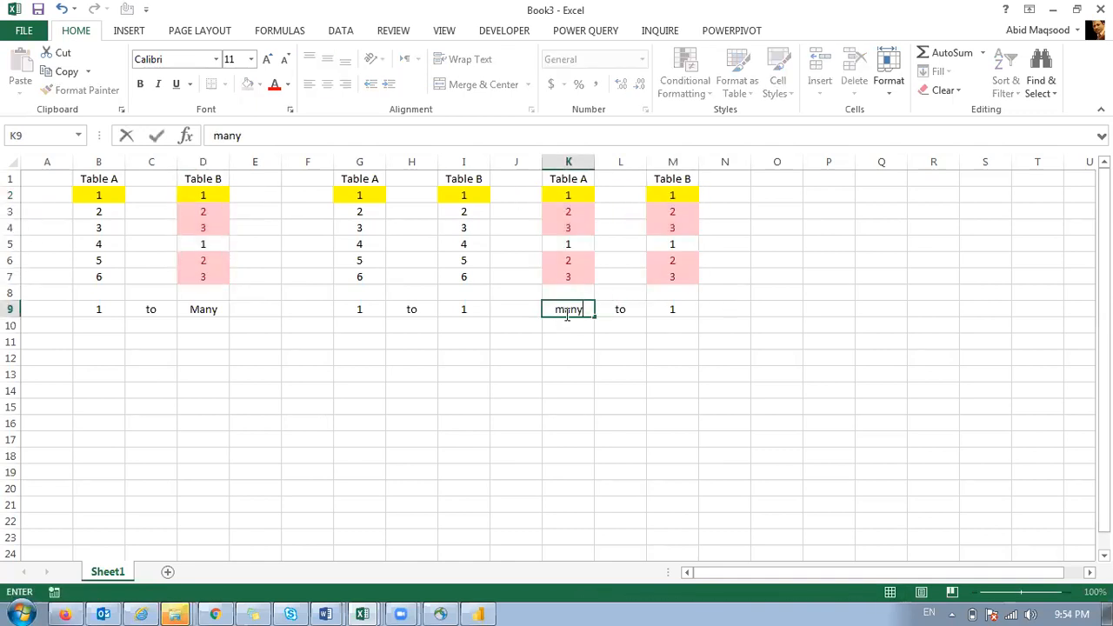
{"action": "key", "text": "Tab"}
{"action": "key", "text": "Tab"}
{"action": "type", "text": "Many"}
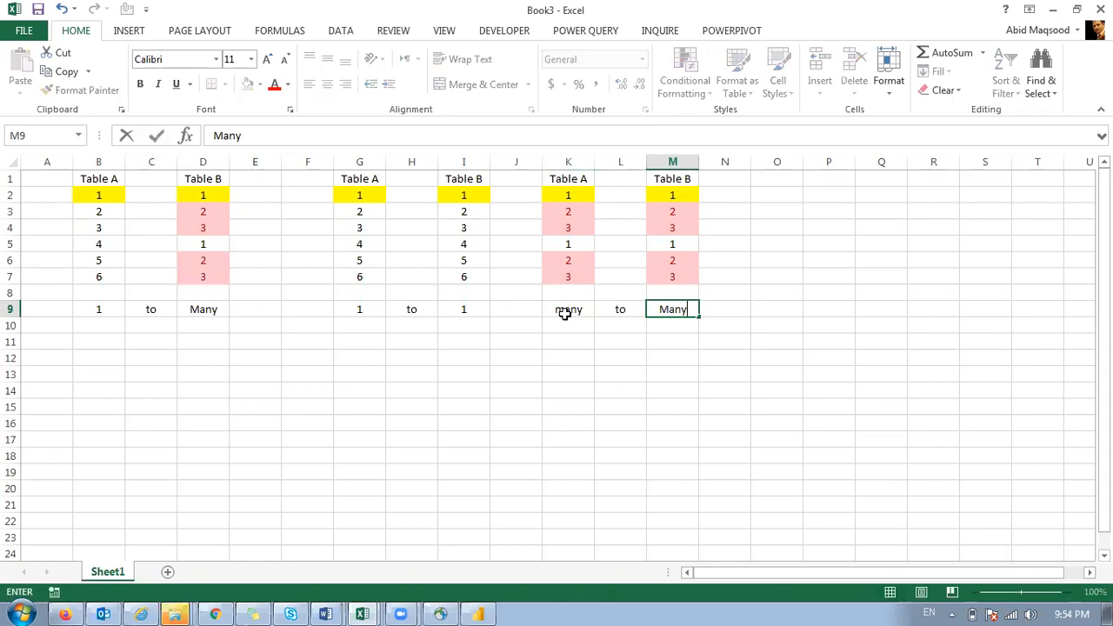
{"action": "key", "text": "Return"}
Step: Review the example blocks for the three relationship types, selecting the one-to-one columns G to I and the many-to-many columns from K
{"action": "key", "text": "Left"}
{"action": "key", "text": "Left"}
{"action": "key", "text": "Left"}
{"action": "key", "text": "Left"}
{"action": "key", "text": "Left"}
{"action": "key", "text": "Left"}
{"action": "key", "text": "Left"}
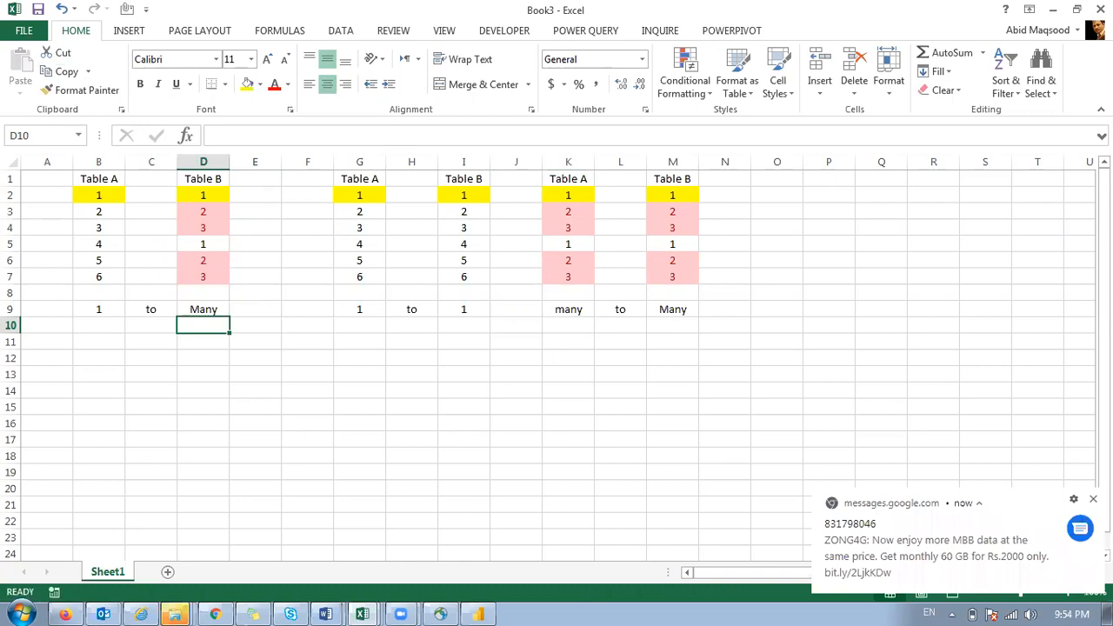
{"action": "left_click", "coordinate": [1092, 499]}
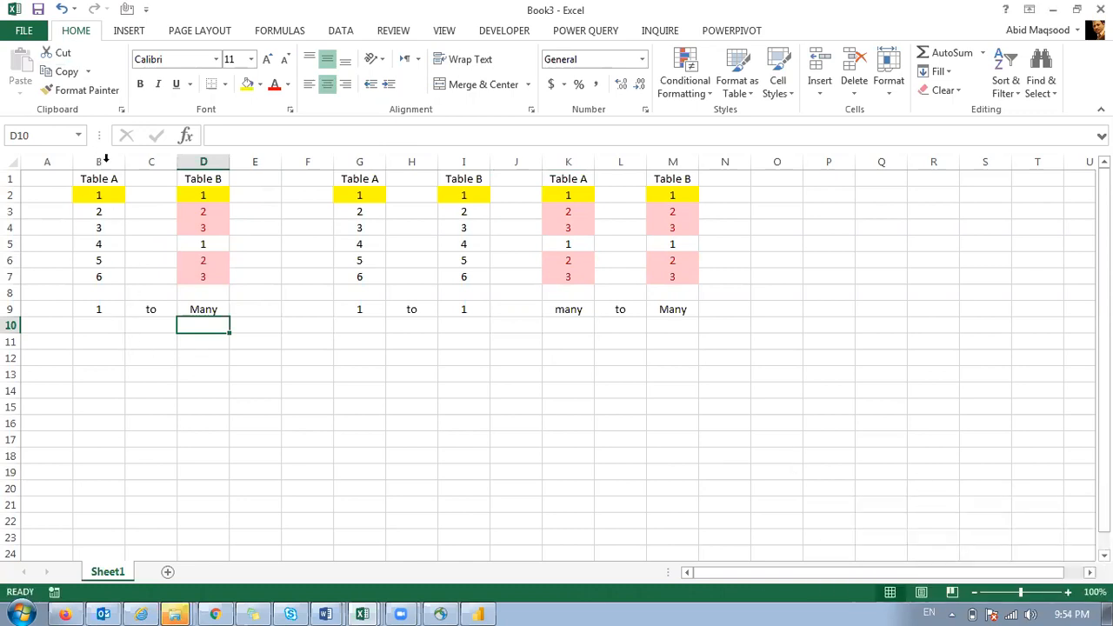
{"action": "left_click_drag", "start_coordinate": [359, 162], "coordinate": [461, 174]}
{"action": "left_click_drag", "start_coordinate": [567, 161], "coordinate": [725, 164]}
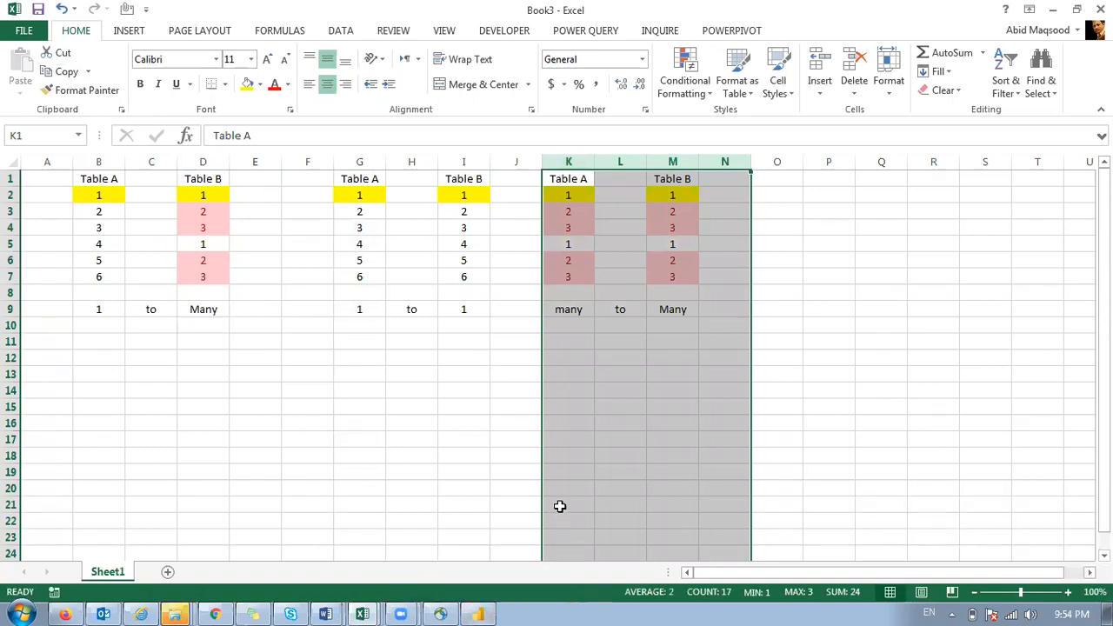
{"action": "left_click", "coordinate": [559, 506]}
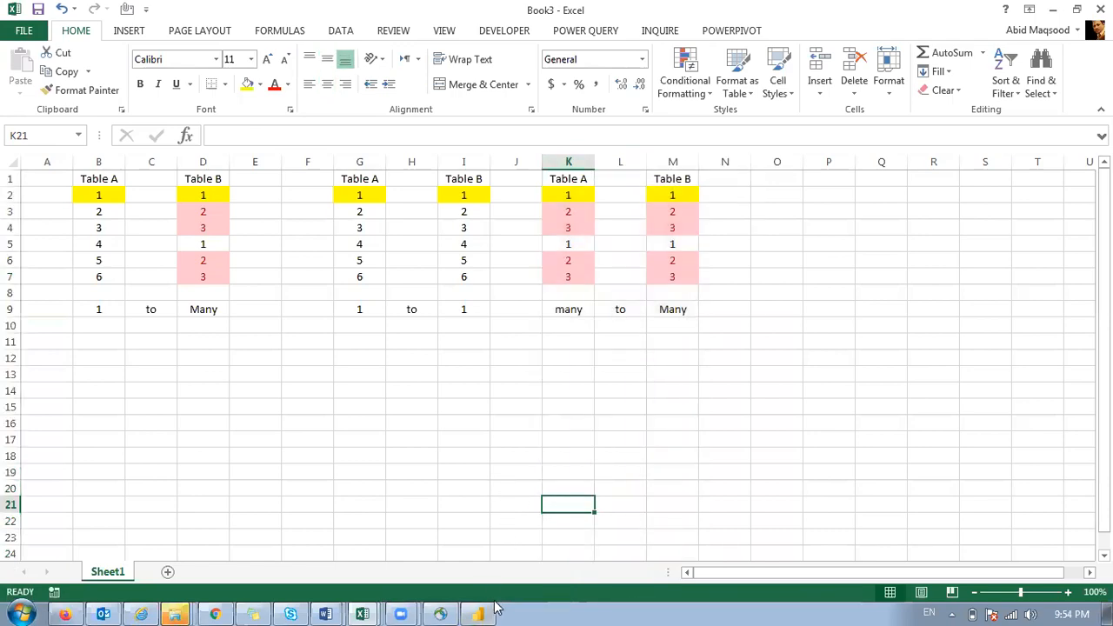
Step: Switch to Power BI Desktop and collapse the Topup and COVID field lists
{"action": "left_click", "coordinate": [477, 615]}
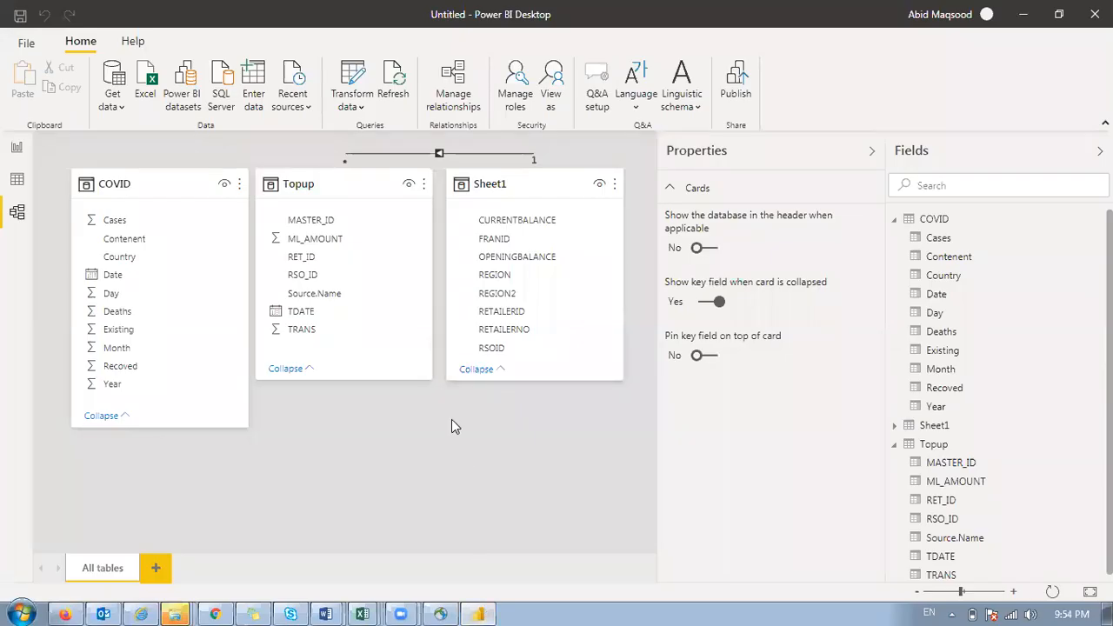
{"action": "left_click", "coordinate": [893, 447]}
{"action": "left_click", "coordinate": [894, 219]}
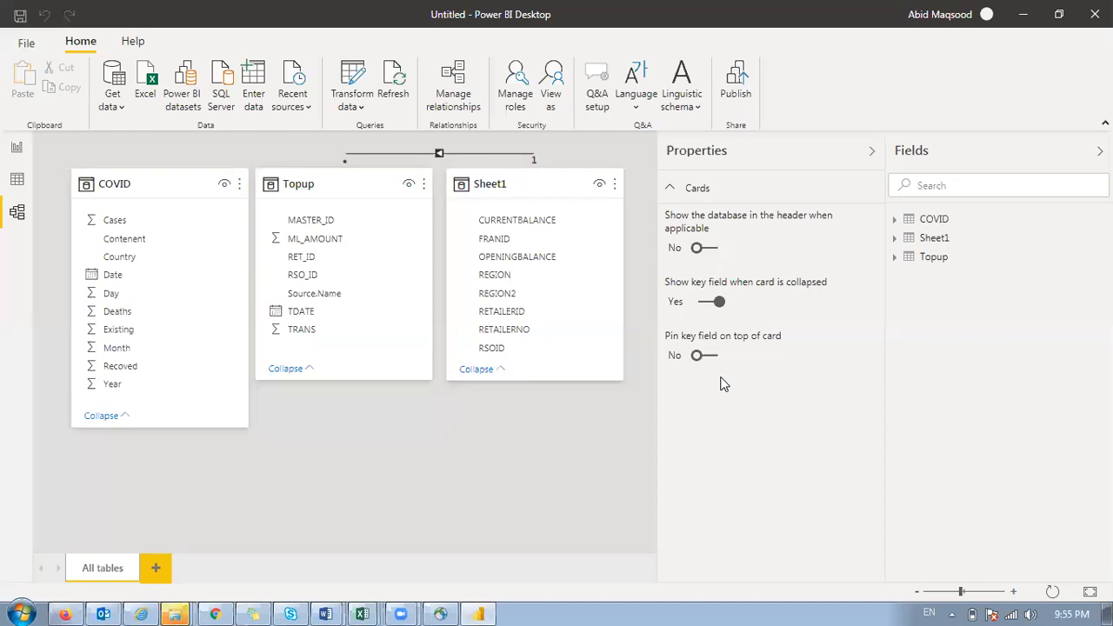
Step: Lengthen the Topup and Sheet1 table cards to match the COVID card's height, and nudge Sheet1 slightly closer to Topup
{"action": "left_click_drag", "start_coordinate": [385, 379], "coordinate": [385, 425]}
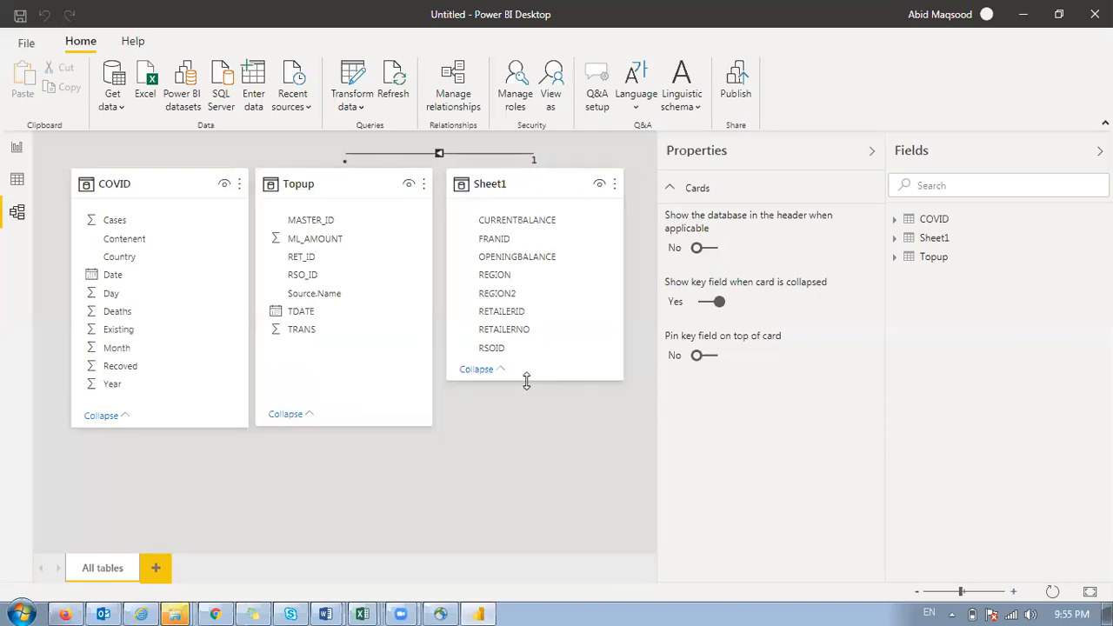
{"action": "left_click_drag", "start_coordinate": [526, 381], "coordinate": [528, 425]}
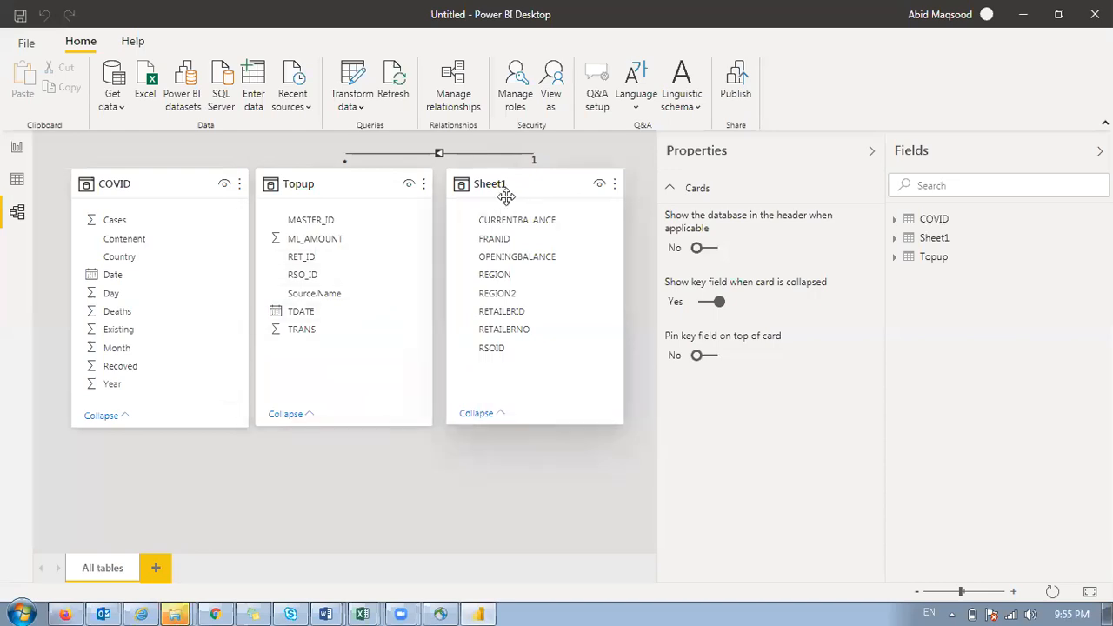
{"action": "left_click_drag", "start_coordinate": [527, 189], "coordinate": [523, 189]}
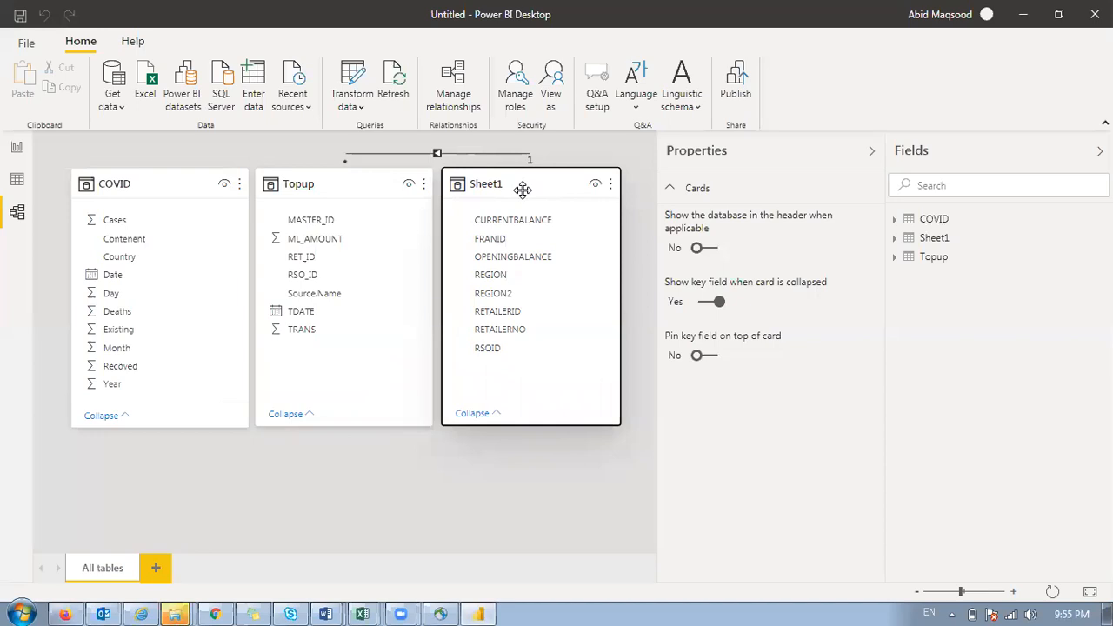
{"action": "left_click", "coordinate": [300, 463]}
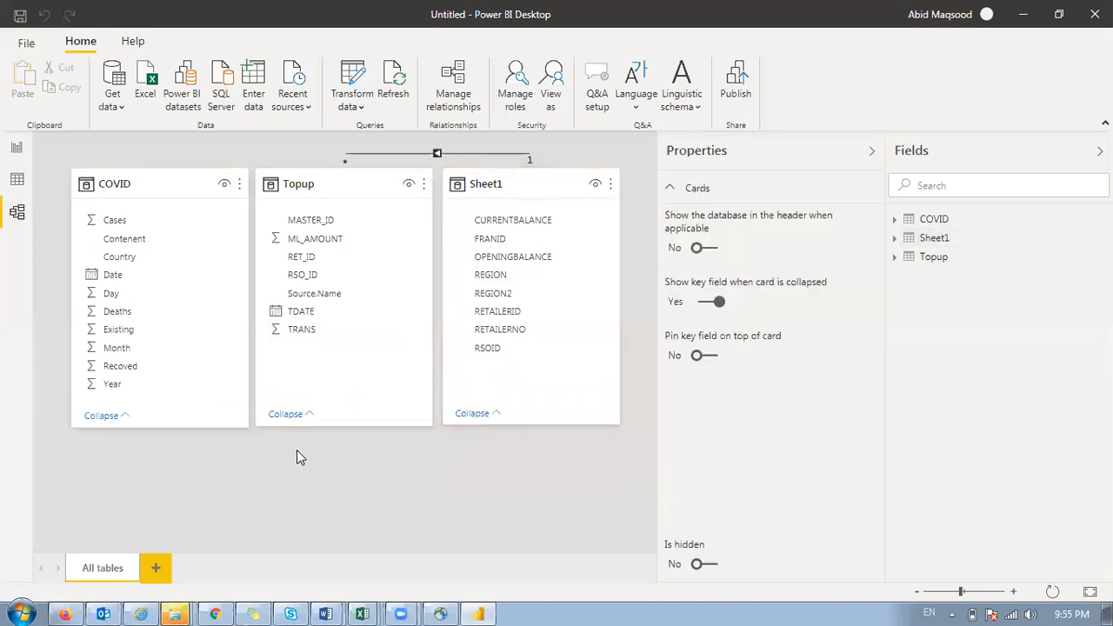